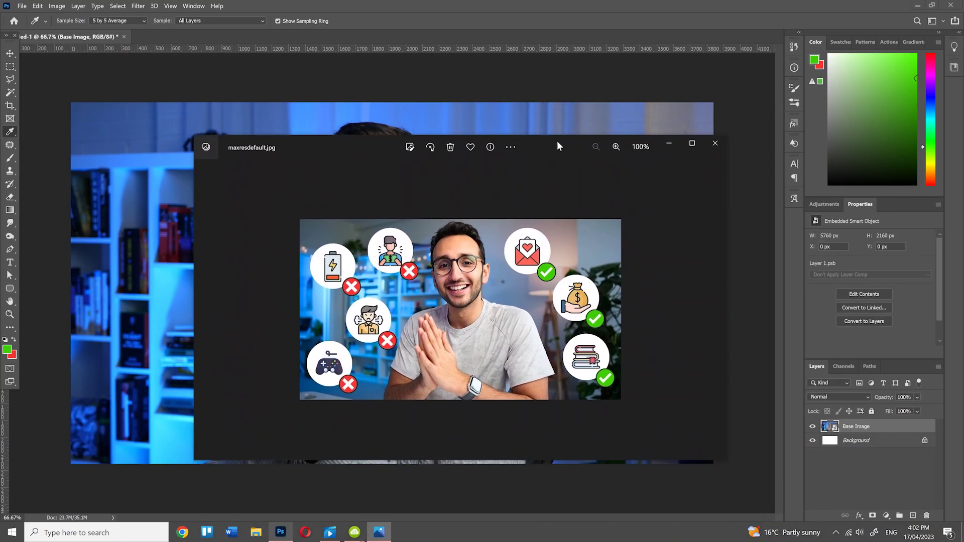
# Step: Move the reference photo viewer aside, out of the way of Photoshop
pyautogui.moveTo(559, 147); pyautogui.dragTo(667, 208)
# Step: Add Curves and Hue/Saturation adjustment layers, each clipped to Base Image
pyautogui.hotkey('alt', 'F4')
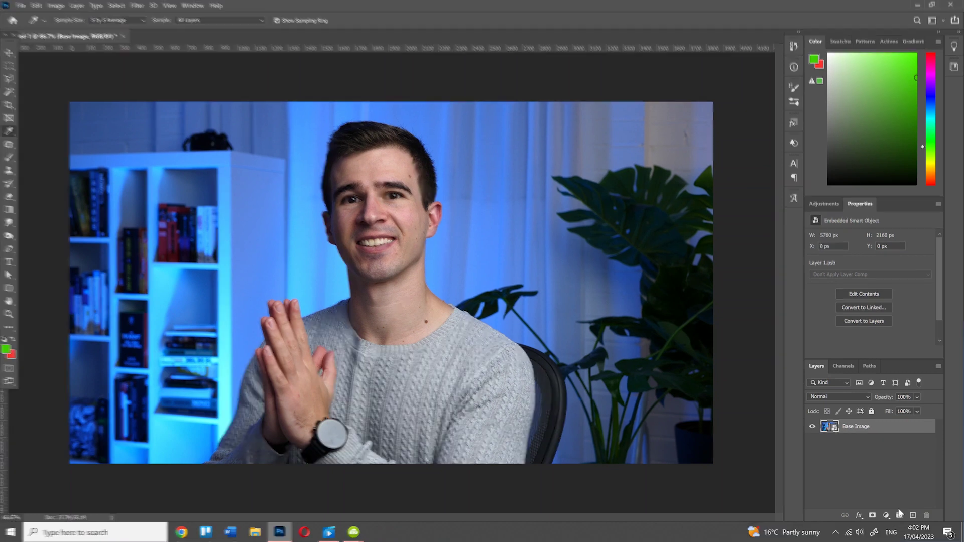
pyautogui.click(886, 516)
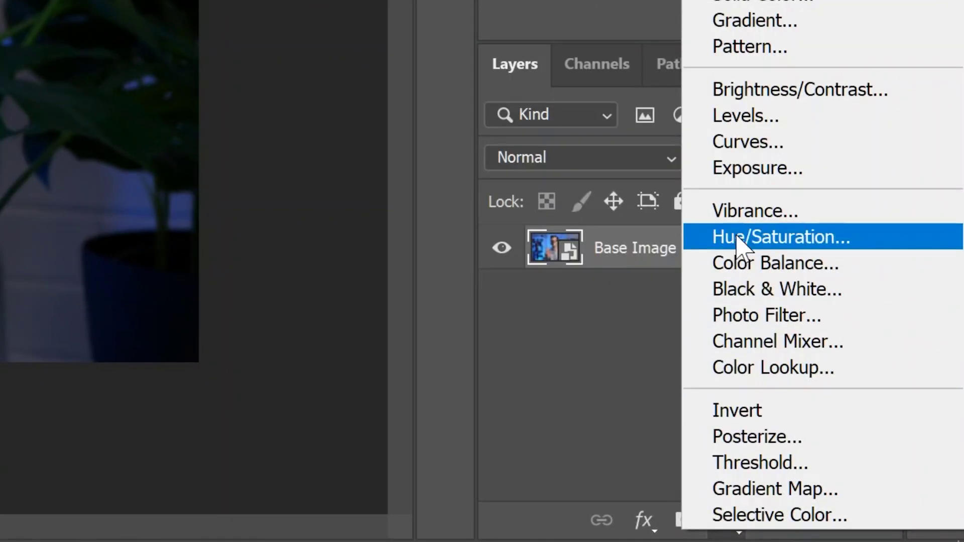
pyautogui.click(740, 142)
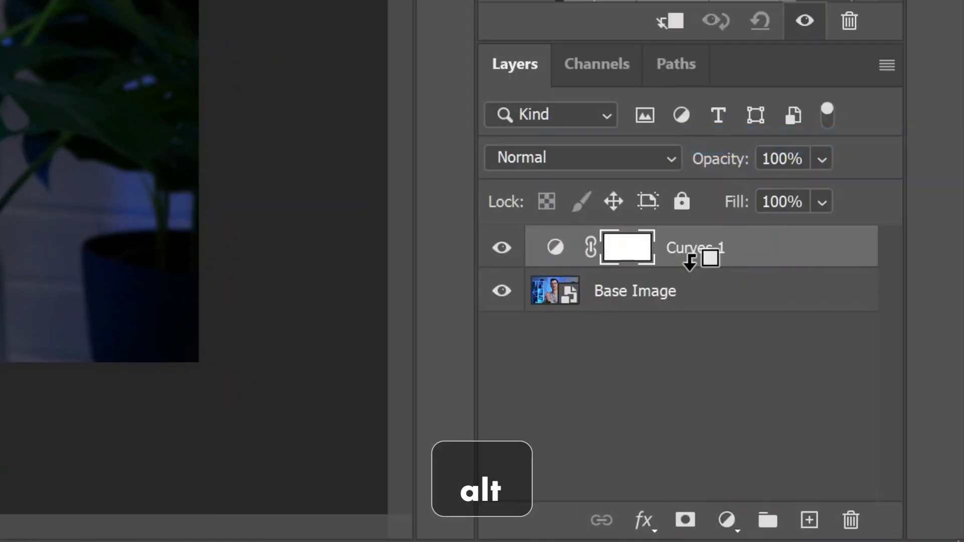
pyautogui.keyDown('alt'); pyautogui.click(692, 266); pyautogui.keyUp('alt')
pyautogui.click(732, 526)
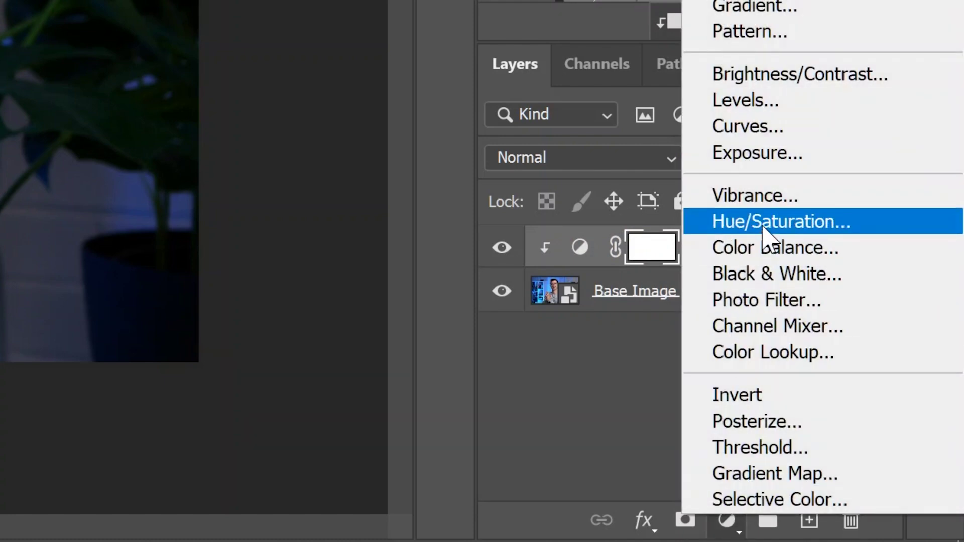
pyautogui.click(743, 219)
pyautogui.keyDown('alt'); pyautogui.click(713, 267); pyautogui.keyUp('alt')
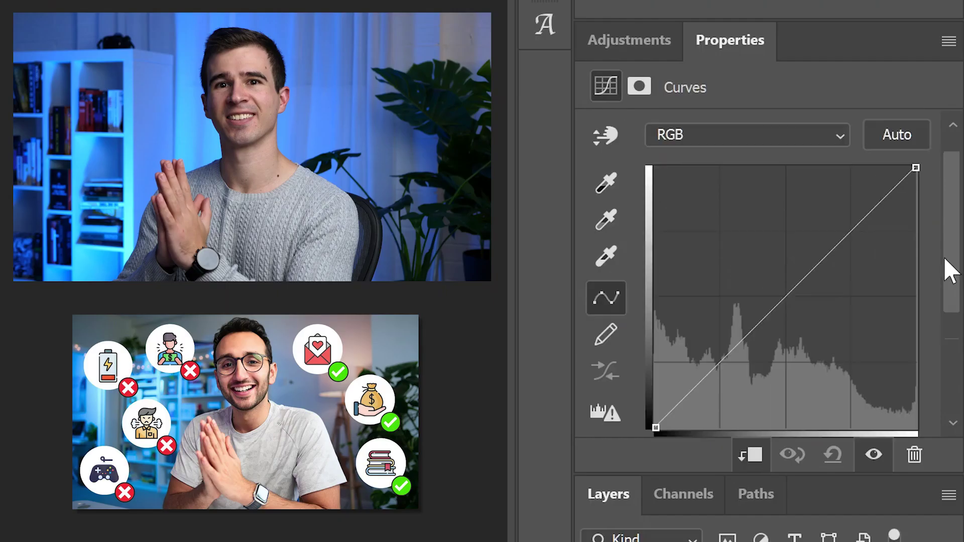
# Step: Brighten the photo with a gentle curve, raise saturation to +11, and enlarge the brush
pyautogui.moveTo(890, 196); pyautogui.dragTo(889, 190)
pyautogui.scroll(-1, 957, 291)
pyautogui.moveTo(672, 375); pyautogui.dragTo(674, 367)
pyautogui.moveTo(759, 297); pyautogui.dragTo(770, 305)
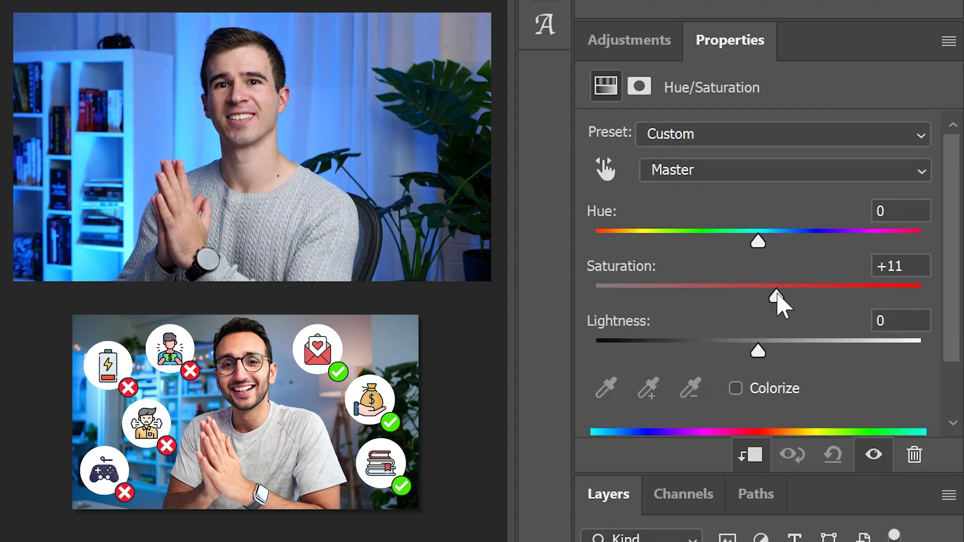
pyautogui.moveTo(782, 297); pyautogui.dragTo(774, 297)
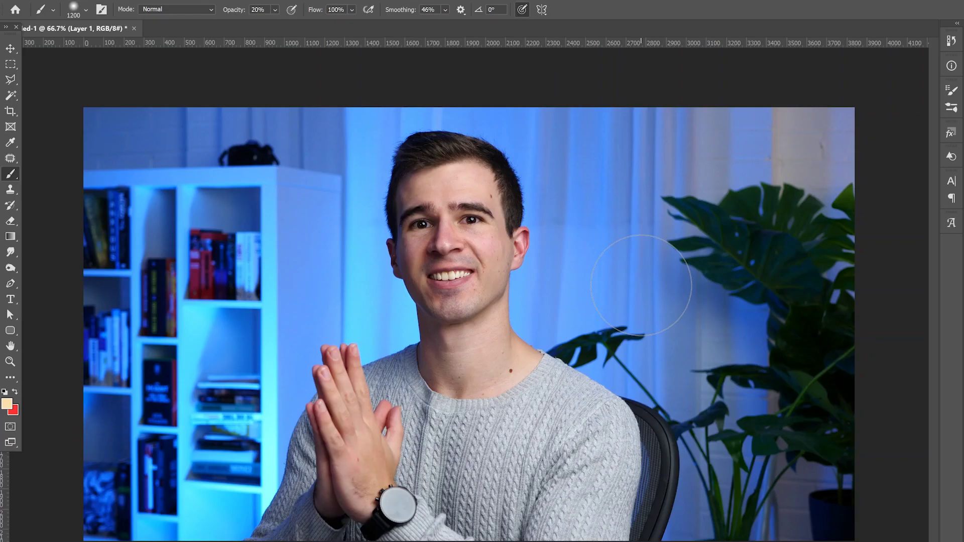
pyautogui.press(']')
pyautogui.press(']')
pyautogui.rightClick(663, 280)
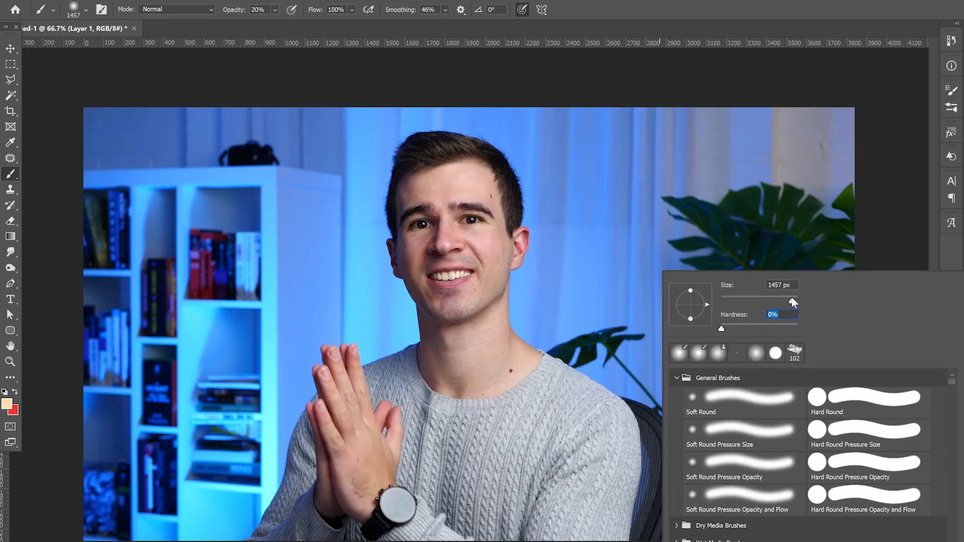
# Step: Paint a warm glow over the top-right curtain and plant, blended as Overlay
pyautogui.press('Return')
pyautogui.moveTo(694, 231)
pyautogui.mouseDown()
pyautogui.moveTo(721, 205)
pyautogui.moveTo(691, 198)
pyautogui.mouseUp()
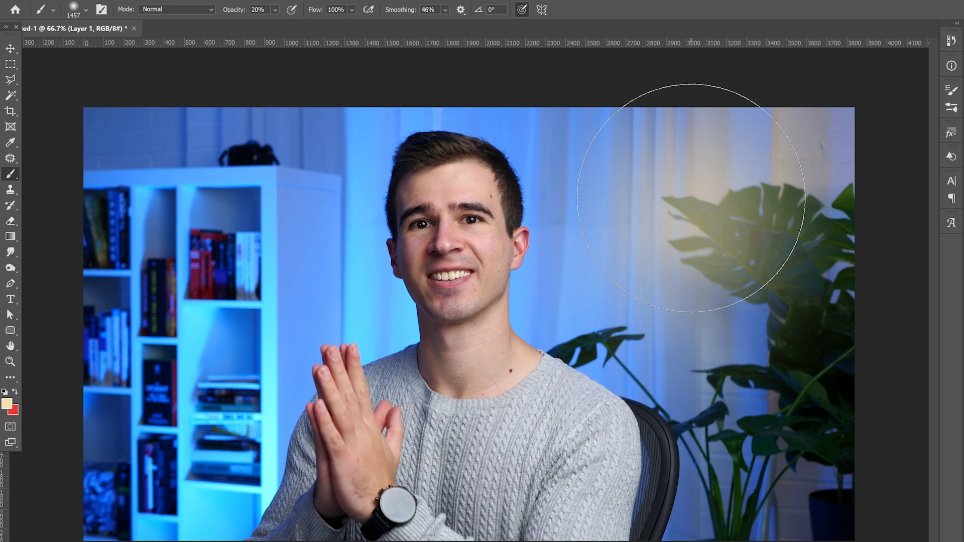
pyautogui.moveTo(719, 163)
pyautogui.mouseDown()
pyautogui.moveTo(801, 107)
pyautogui.moveTo(834, 140)
pyautogui.moveTo(783, 137)
pyautogui.mouseUp()
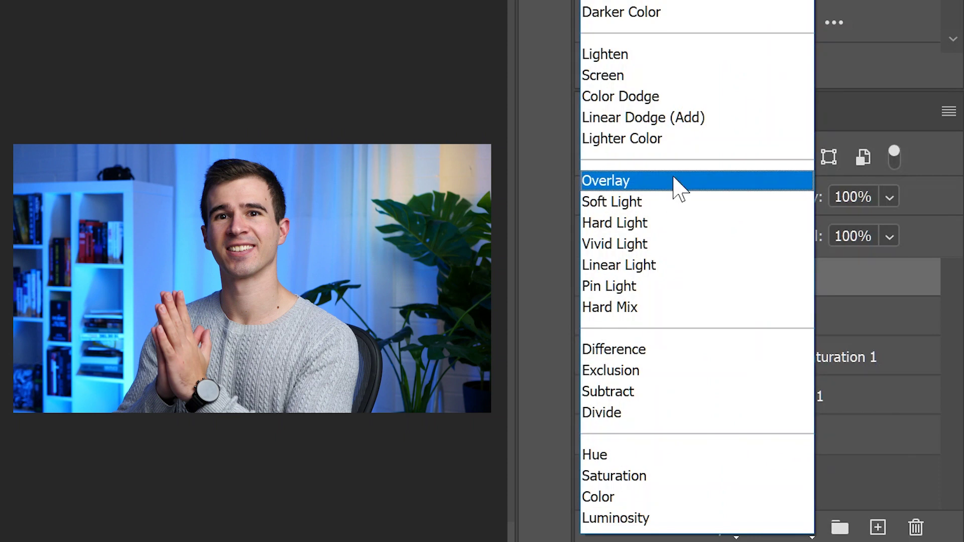
pyautogui.click(674, 181)
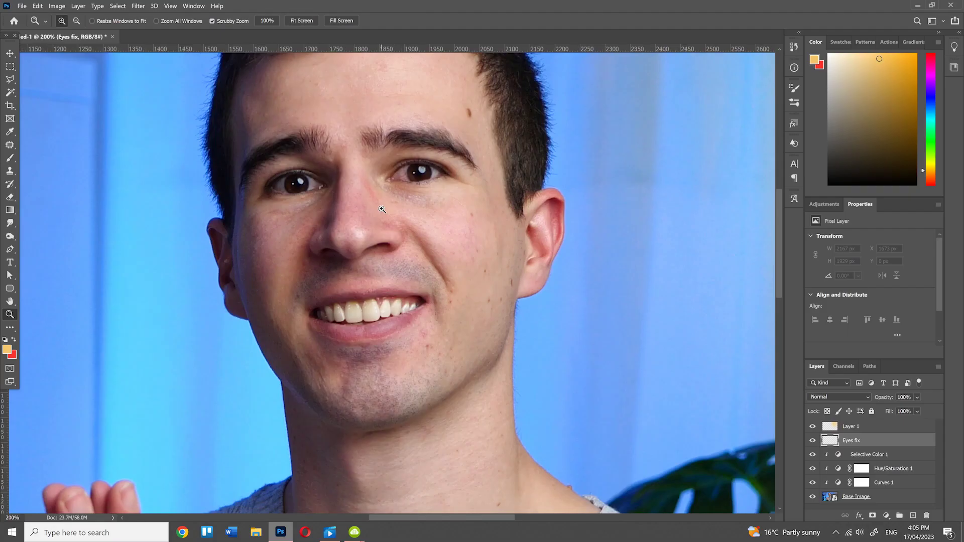
pyautogui.click(382, 209)
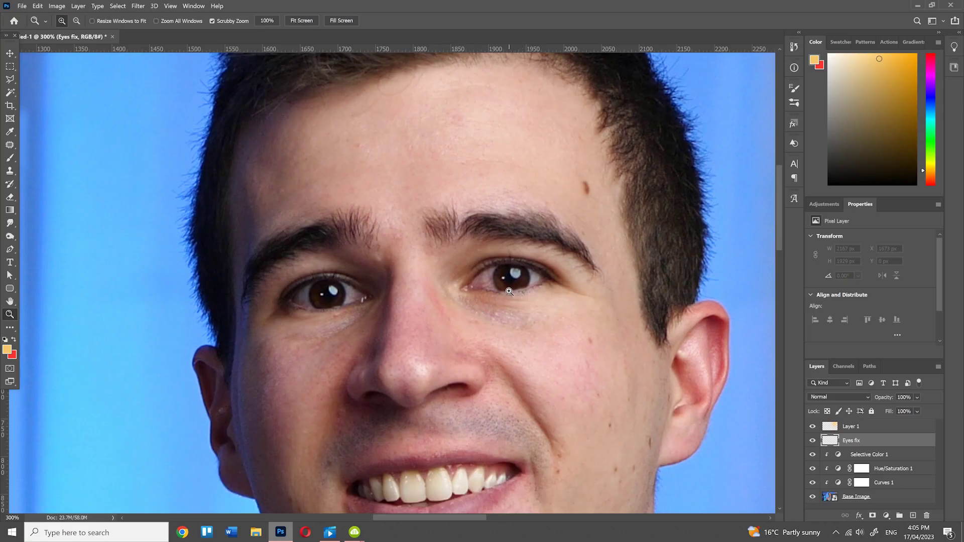
# Step: Sample the dark red-brown iris colour and paint over the catchlight with a 10 px brush
pyautogui.click(513, 266)
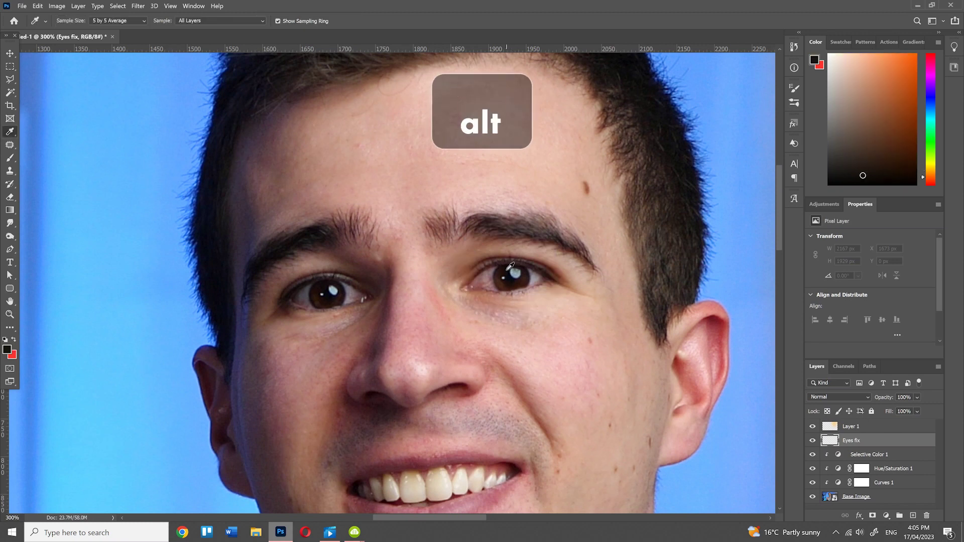
pyautogui.press('b')
pyautogui.rightClick(601, 299)
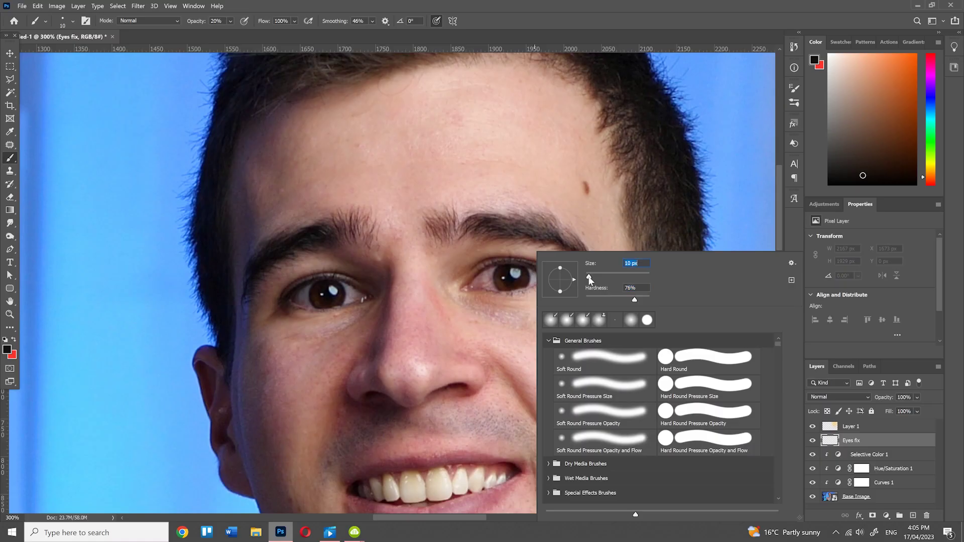
pyautogui.moveTo(587, 280); pyautogui.dragTo(591, 279)
pyautogui.press('Return')
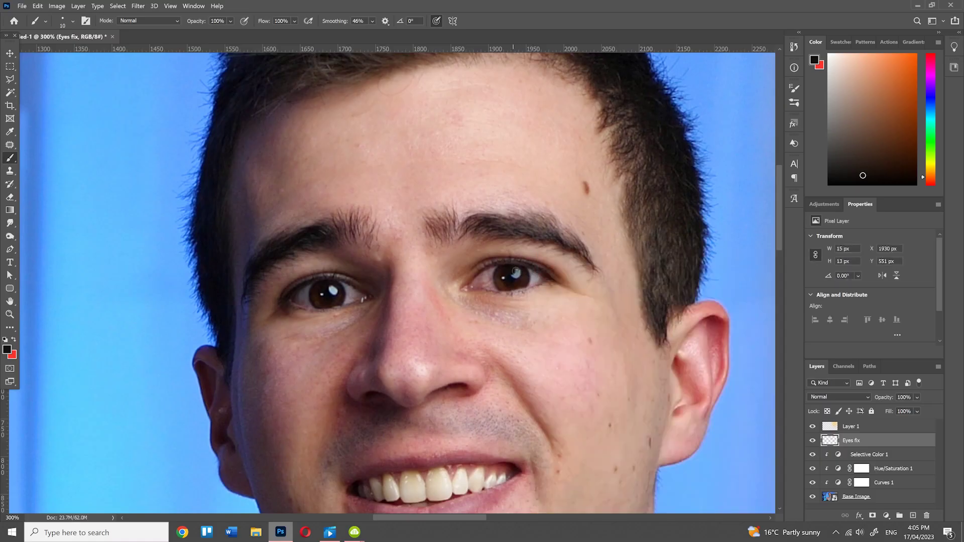
pyautogui.keyDown('alt'); pyautogui.click(511, 278); pyautogui.keyUp('alt')
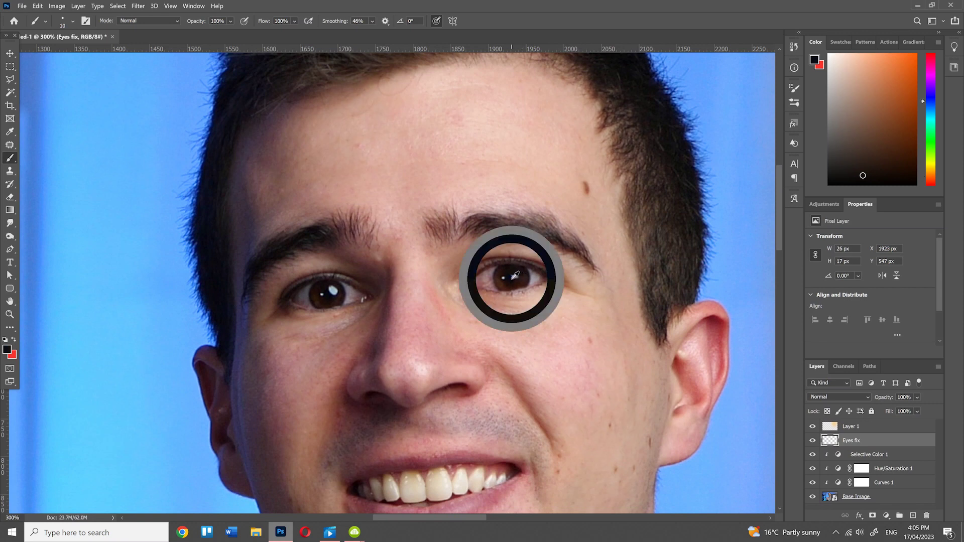
pyautogui.keyDown('alt'); pyautogui.click(522, 276); pyautogui.keyUp('alt')
pyautogui.keyDown('alt'); pyautogui.click(330, 288); pyautogui.keyUp('alt')
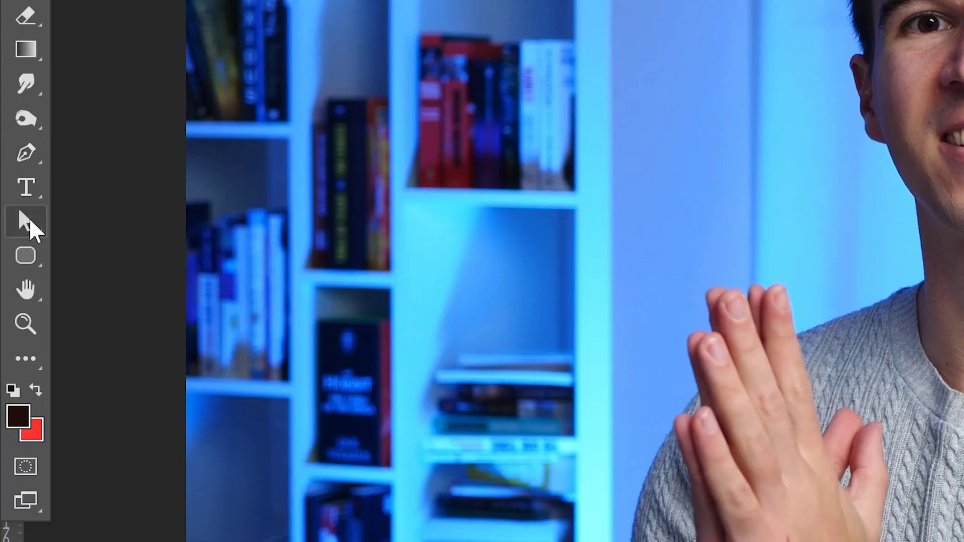
# Step: Draw a white circle over the top-left bookshelf with the Ellipse tool
pyautogui.rightClick(25, 256)
pyautogui.click(132, 304)
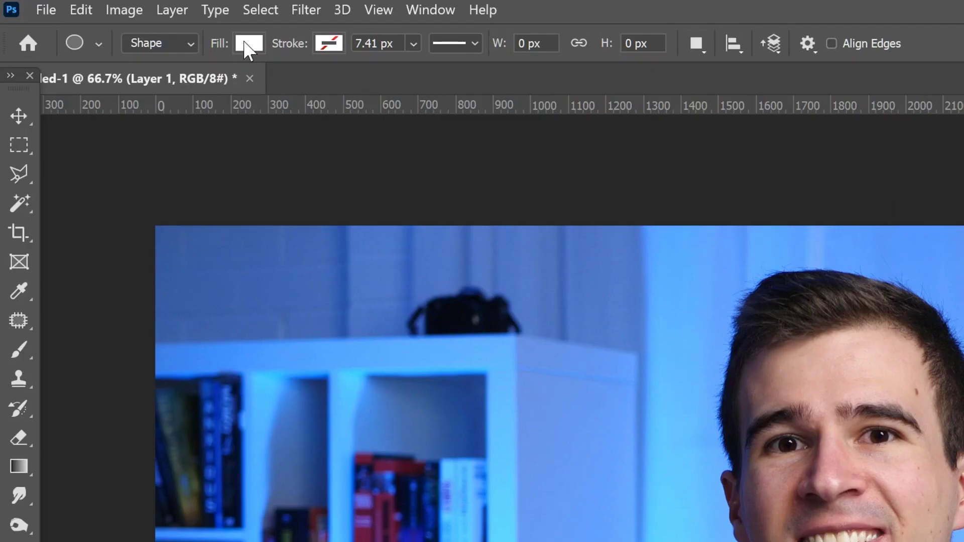
pyautogui.click(246, 51)
pyautogui.click(387, 86)
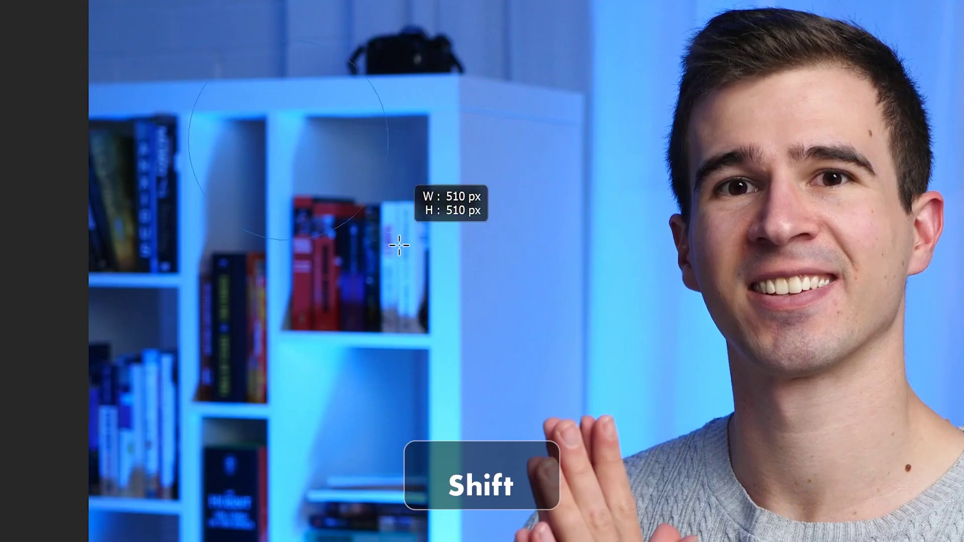
pyautogui.moveTo(393, 243); pyautogui.dragTo(372, 258)
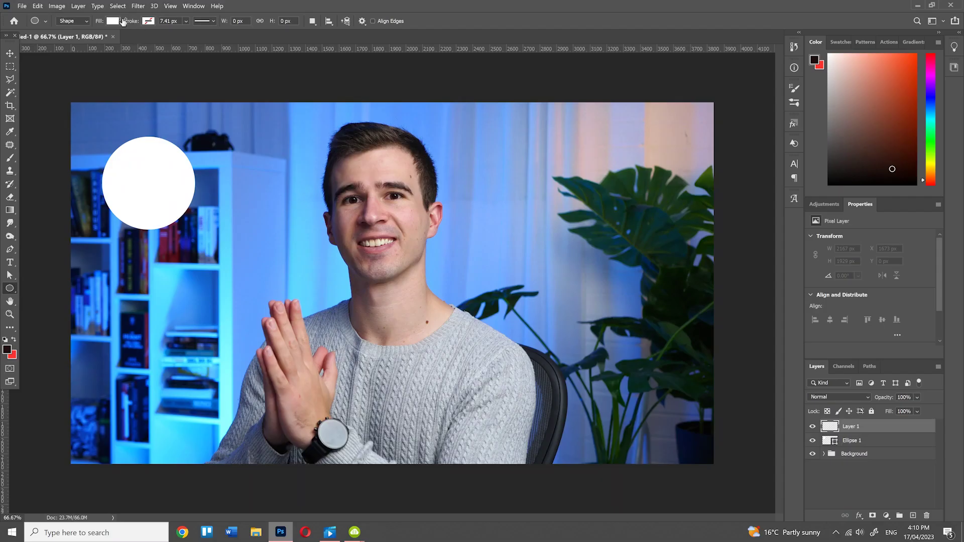
# Step: Draw a smaller #fd3331 red circle with a black outline at the white circle's lower right
pyautogui.click(112, 22)
pyautogui.click(178, 42)
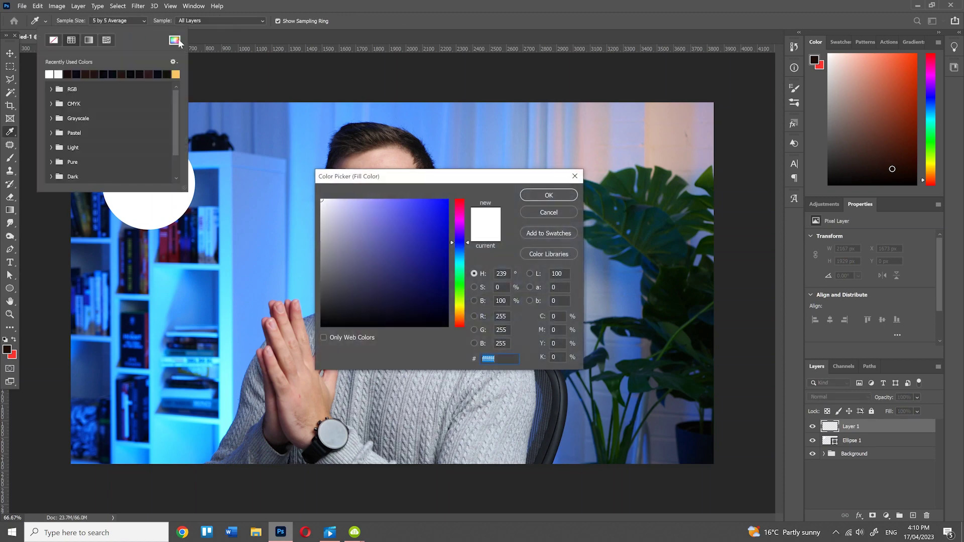
pyautogui.write('fd3331')
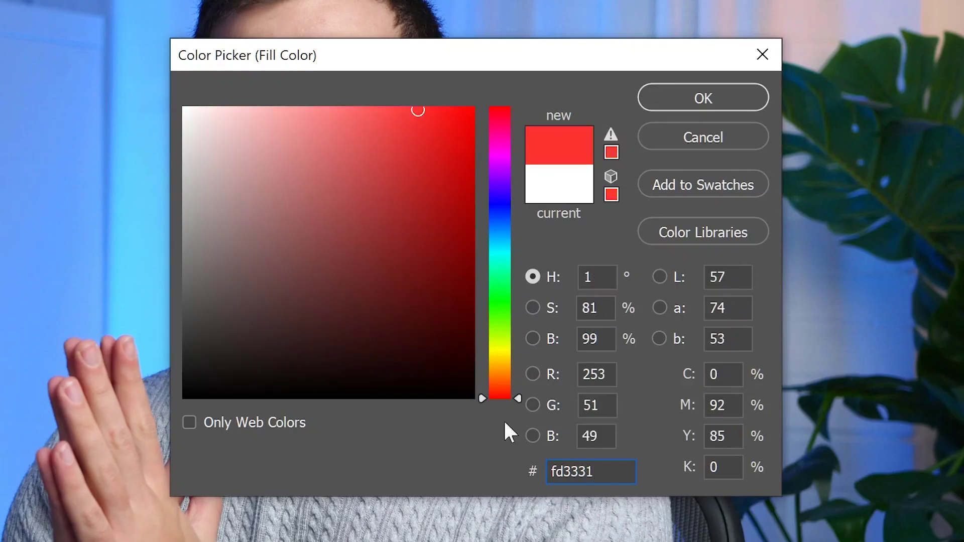
pyautogui.press('Return')
pyautogui.click(711, 165)
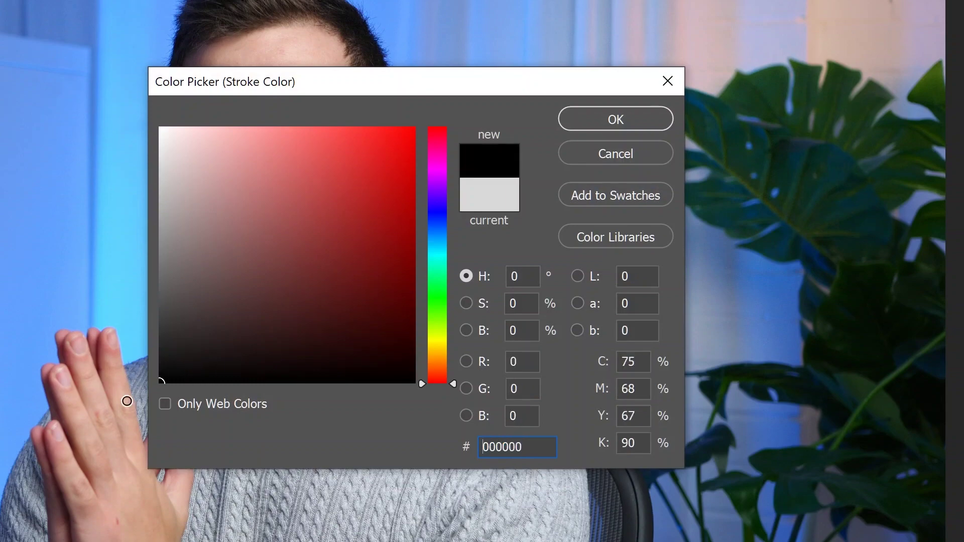
pyautogui.click(574, 113)
pyautogui.moveTo(372, 330)
pyautogui.mouseDown()
pyautogui.moveTo(490, 453)
pyautogui.moveTo(466, 430)
pyautogui.mouseUp()
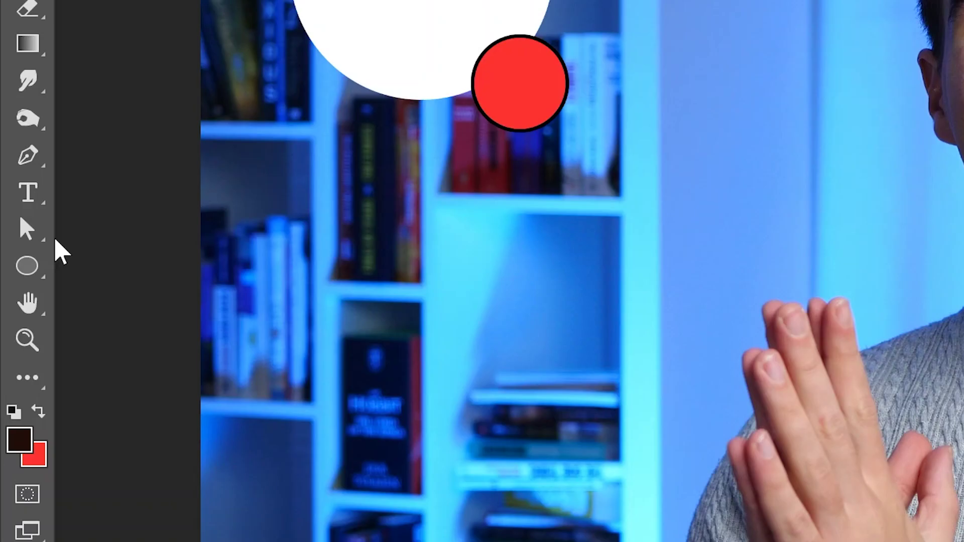
pyautogui.click(26, 274)
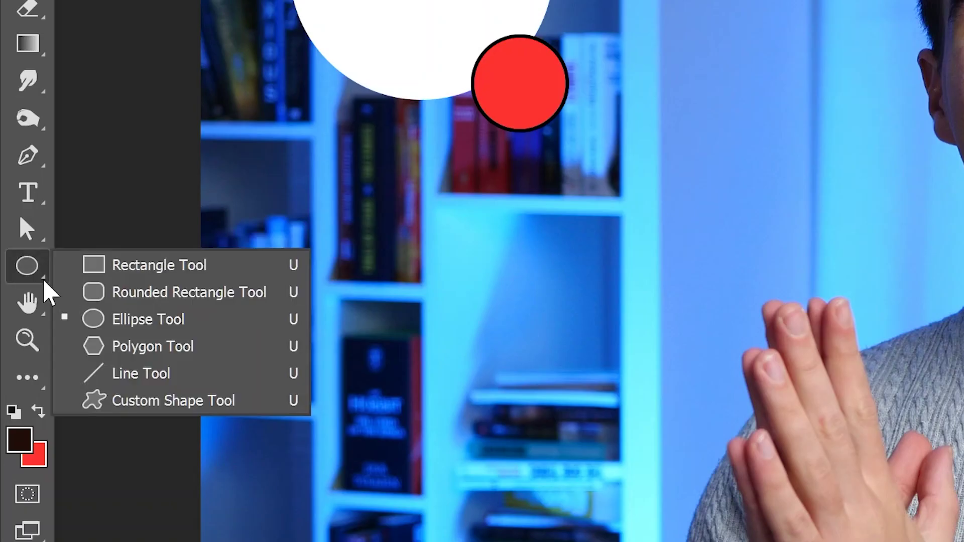
# Step: Draw a thin white bar on the red circle and add a rotated copy forming a plus sign
pyautogui.click(112, 275)
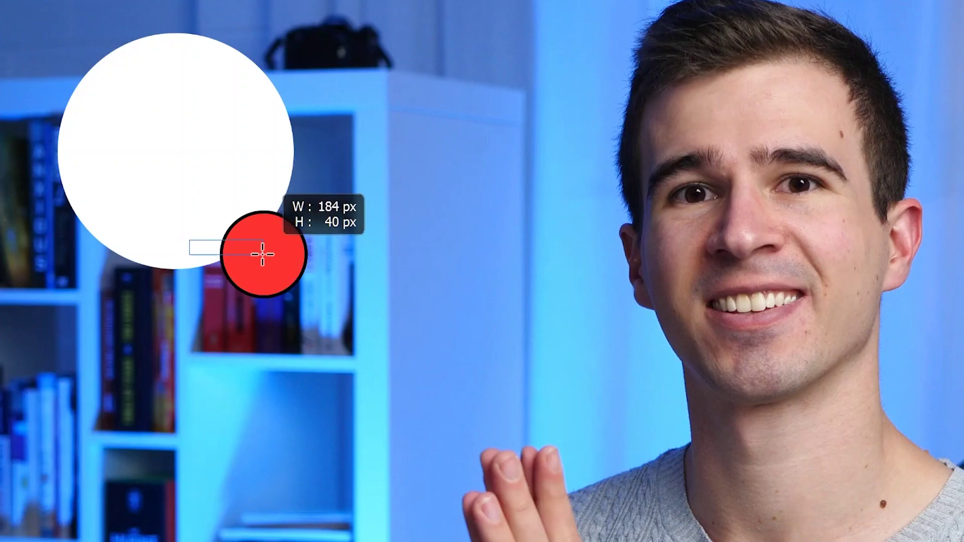
pyautogui.moveTo(262, 254); pyautogui.dragTo(294, 263)
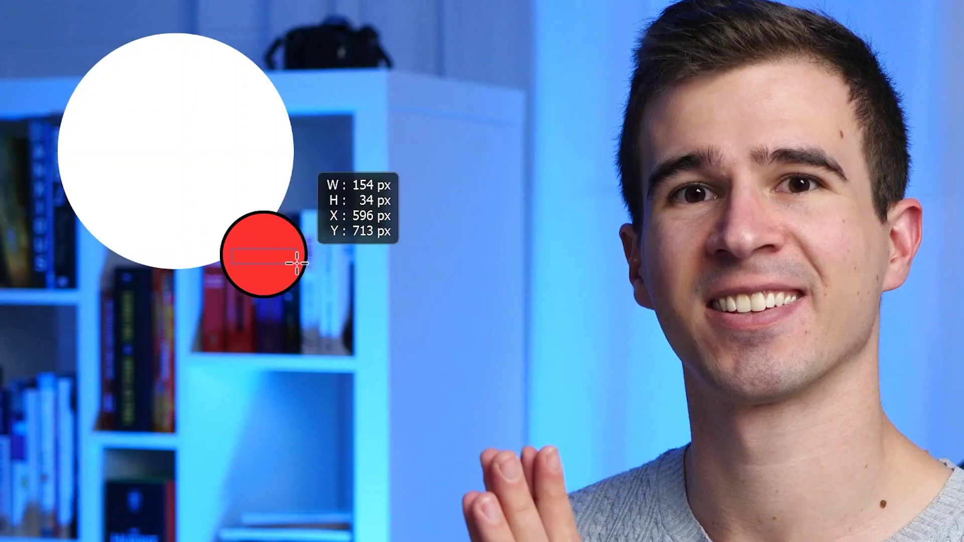
pyautogui.moveTo(297, 263); pyautogui.dragTo(296, 263)
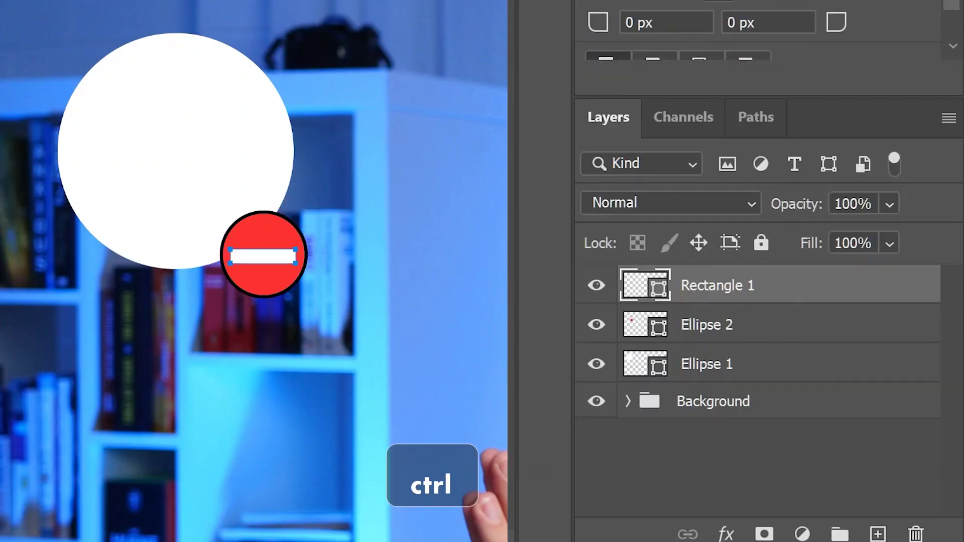
pyautogui.hotkey('ctrl', 'j')
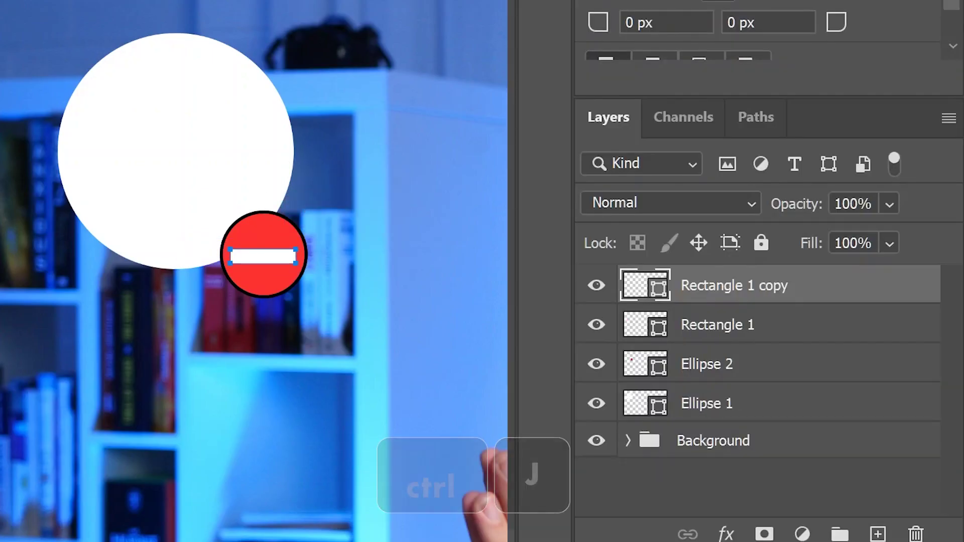
pyautogui.hotkey('ctrl', 't')
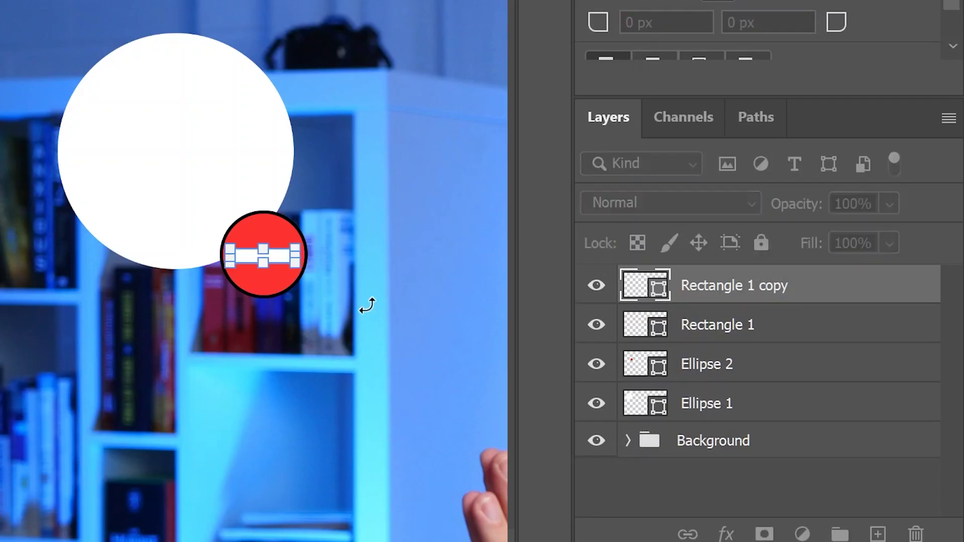
pyautogui.moveTo(338, 284); pyautogui.dragTo(270, 319)
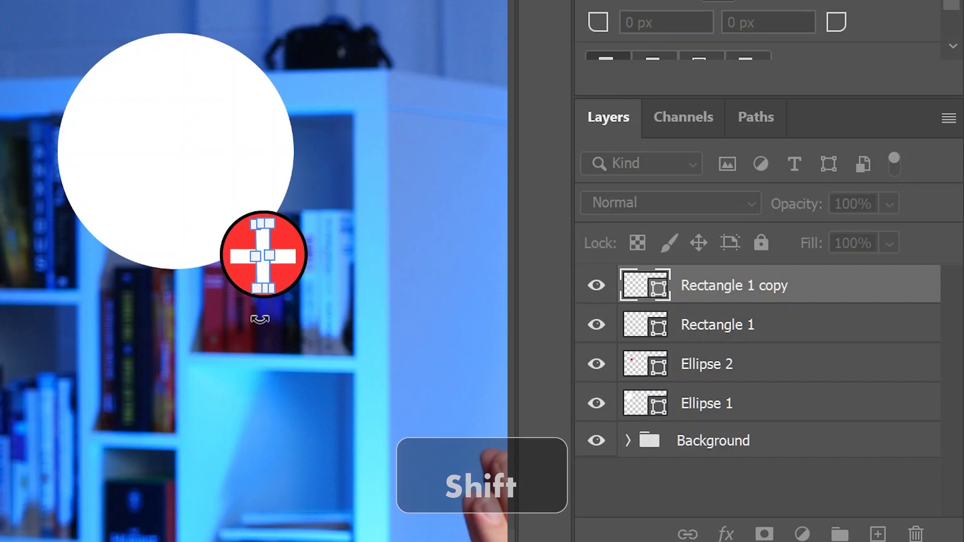
pyautogui.press('Return')
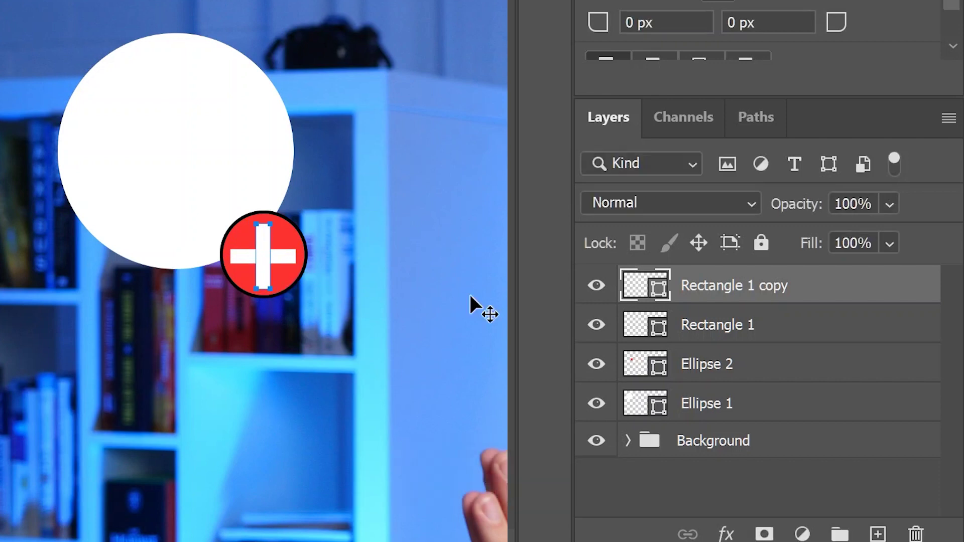
# Step: Merge the two bars into one shape and rotate it into an X
pyautogui.keyDown('shift'); pyautogui.click(742, 334); pyautogui.keyUp('shift')
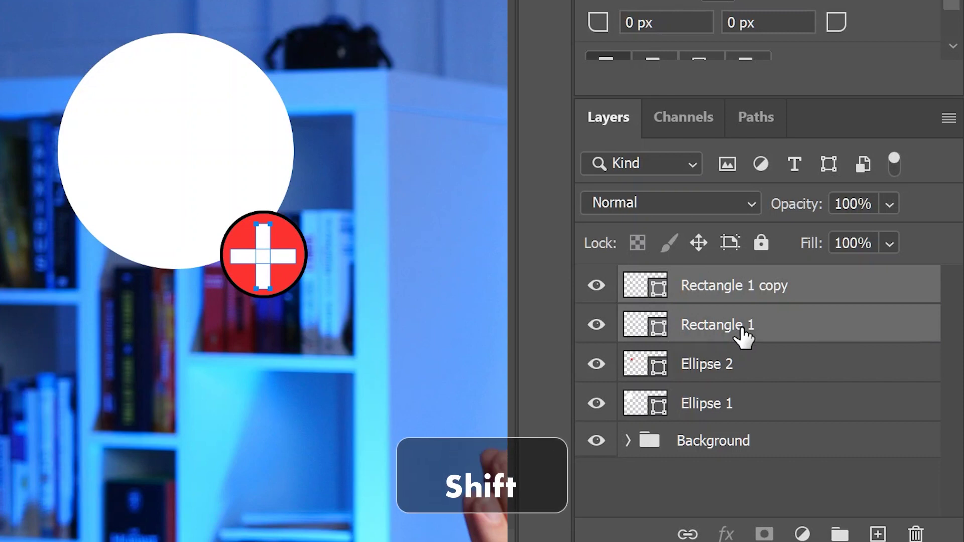
pyautogui.hotkey('ctrl', 'e')
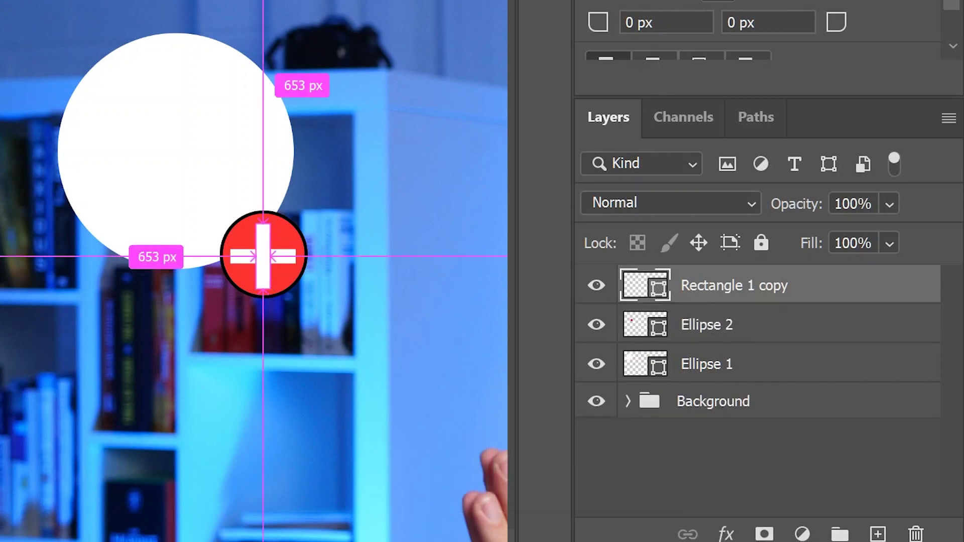
pyautogui.hotkey('ctrl', 't')
pyautogui.moveTo(474, 249); pyautogui.dragTo(446, 387)
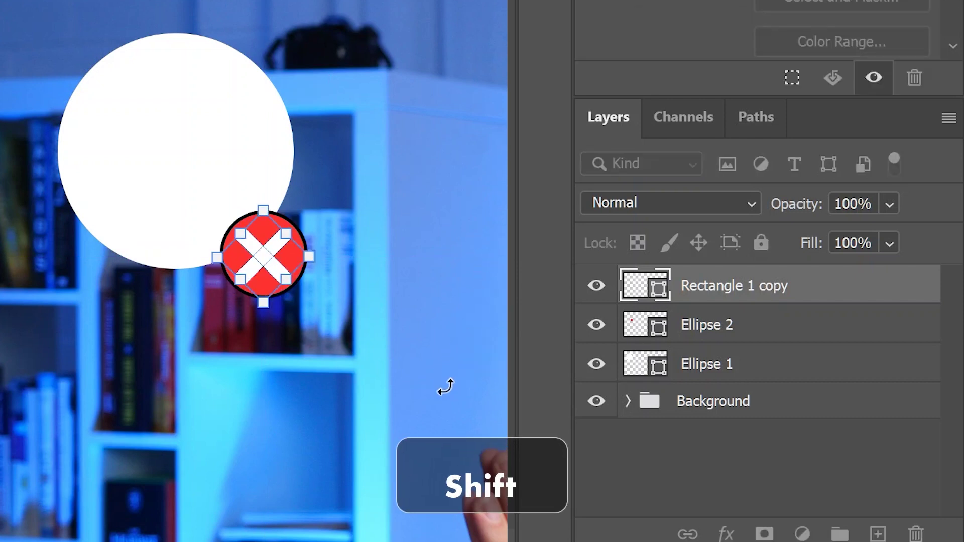
pyautogui.press('Return')
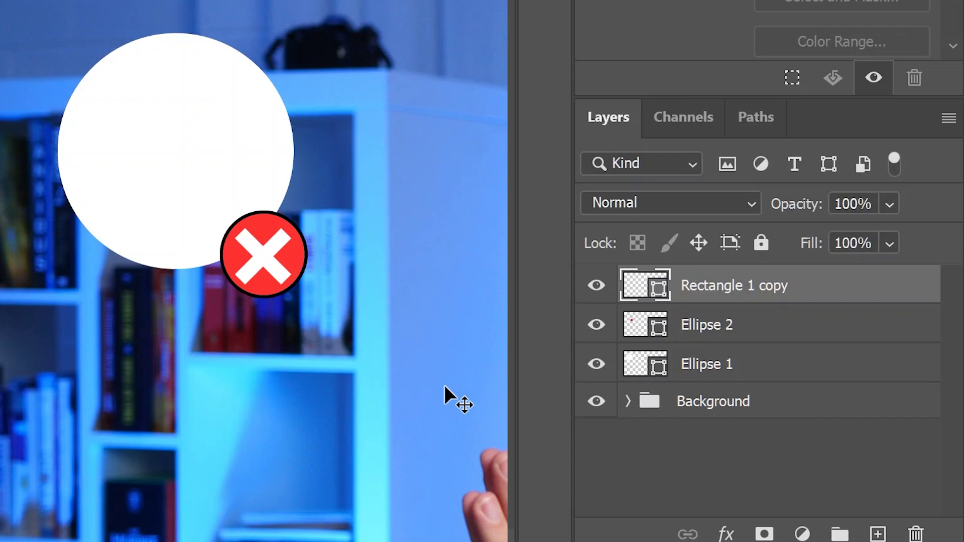
# Step: Group the white circle, Cross and Red Circle layers together
pyautogui.click(709, 358)
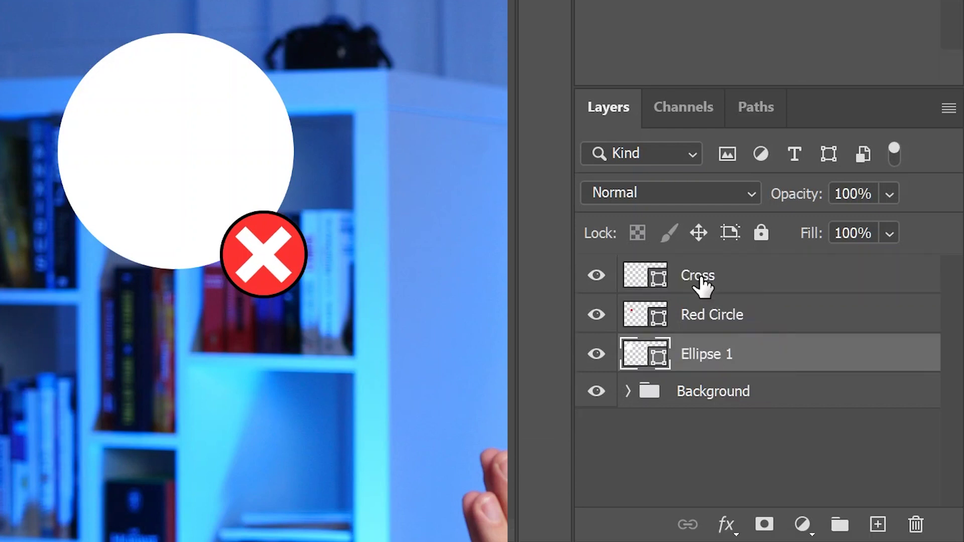
pyautogui.keyDown('shift'); pyautogui.click(701, 279); pyautogui.keyUp('shift')
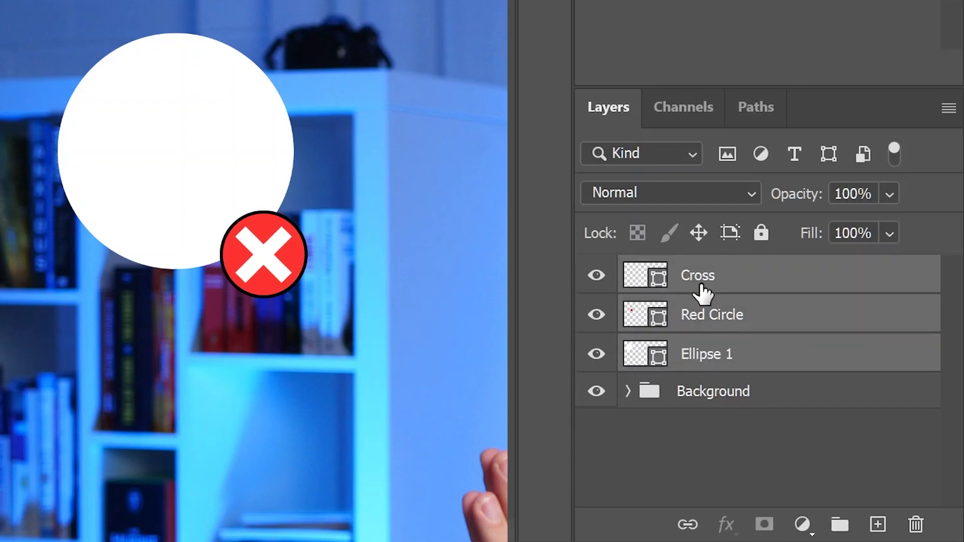
pyautogui.click(839, 527)
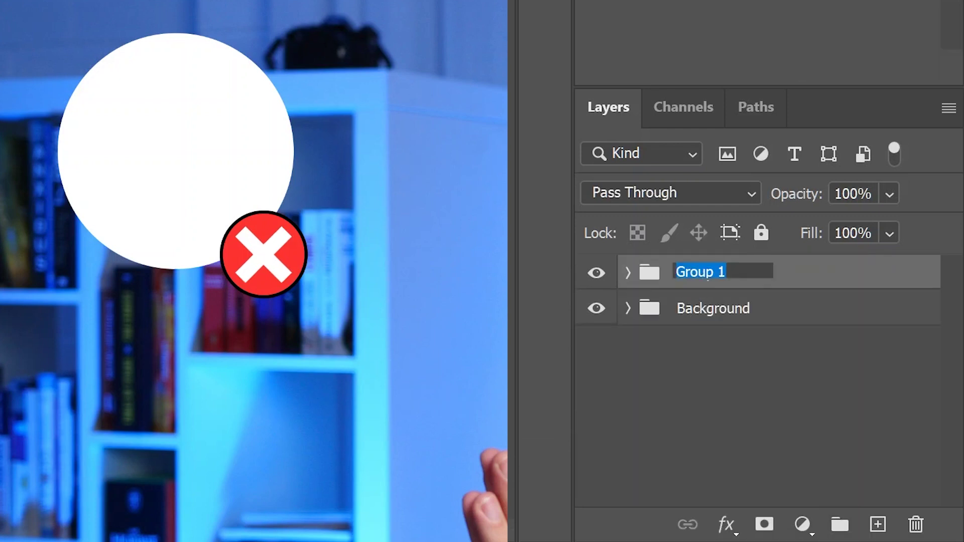
# Step: Name the group 'Cross circle 1' and duplicate it onto the right side
pyautogui.write('cle 1')
pyautogui.press('Return')
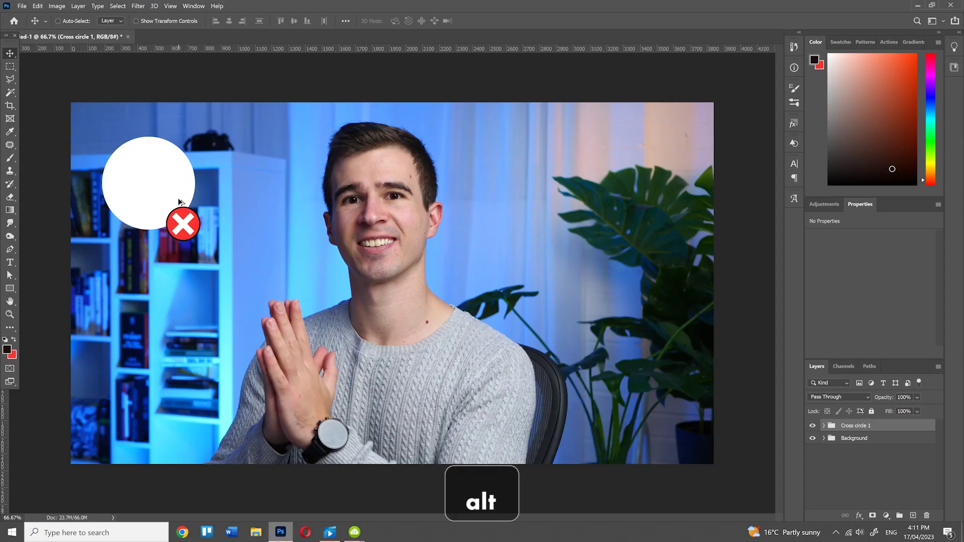
pyautogui.moveTo(178, 202); pyautogui.dragTo(572, 200)
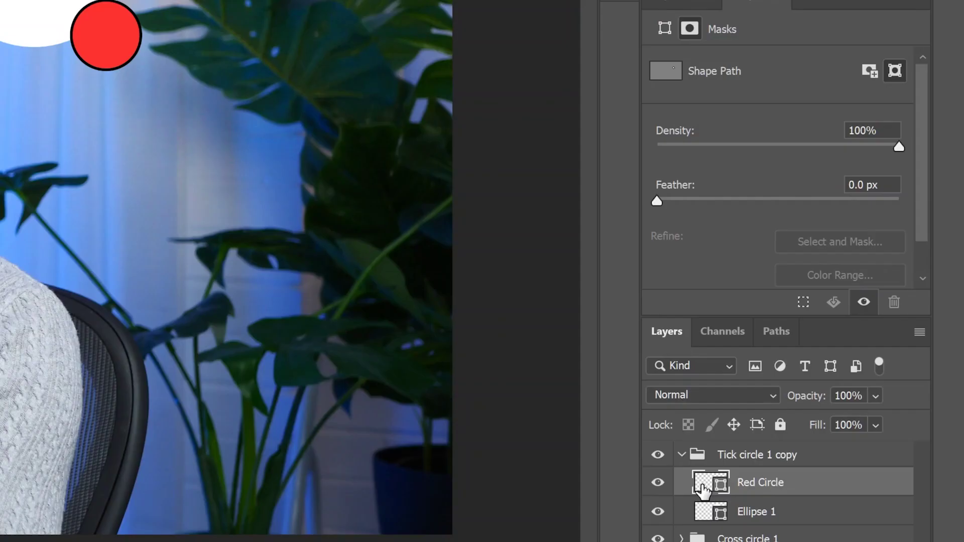
# Step: Recolour the copy's badge #3dcf00 green and reshape its bars into a tick
pyautogui.click(703, 485)
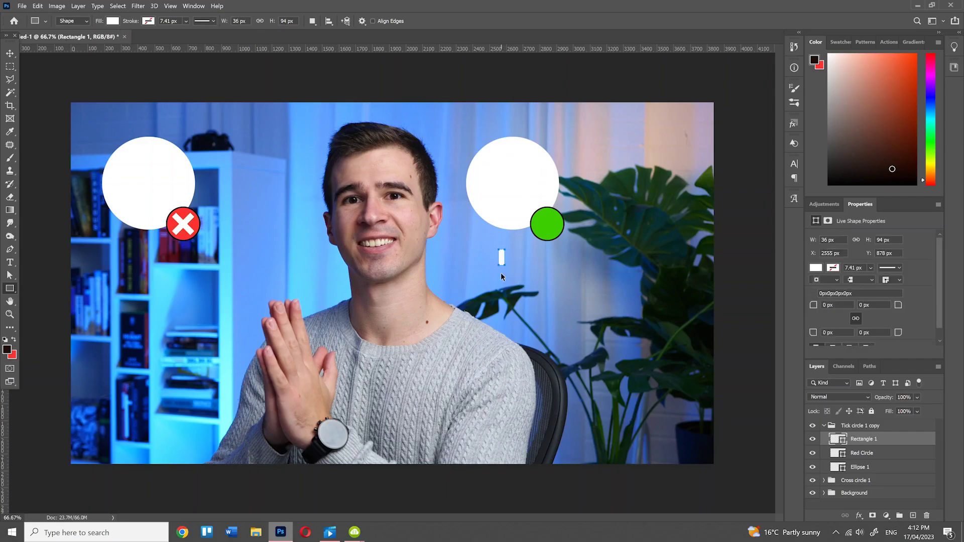
pyautogui.scroll(5, 501, 272)
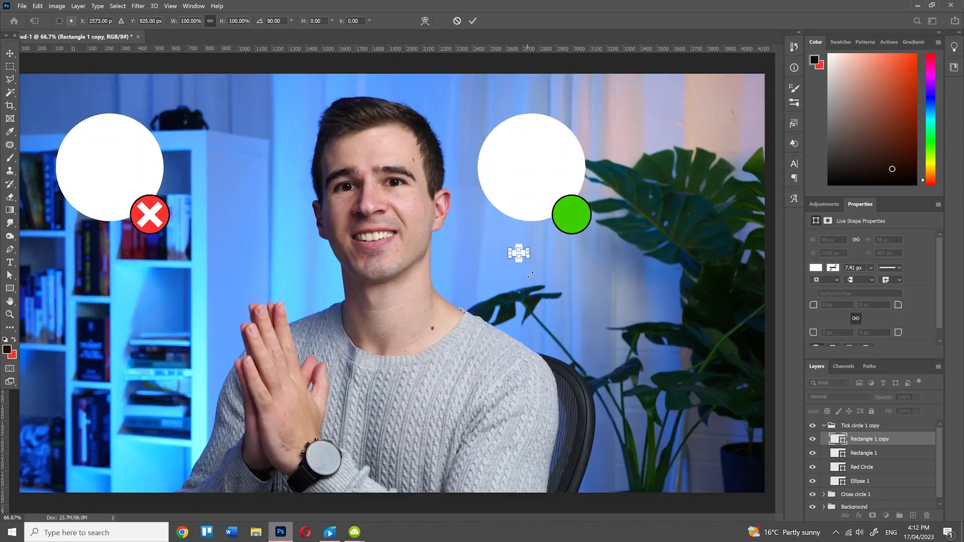
pyautogui.moveTo(474, 254); pyautogui.dragTo(478, 254)
pyautogui.moveTo(592, 96); pyautogui.dragTo(590, 100)
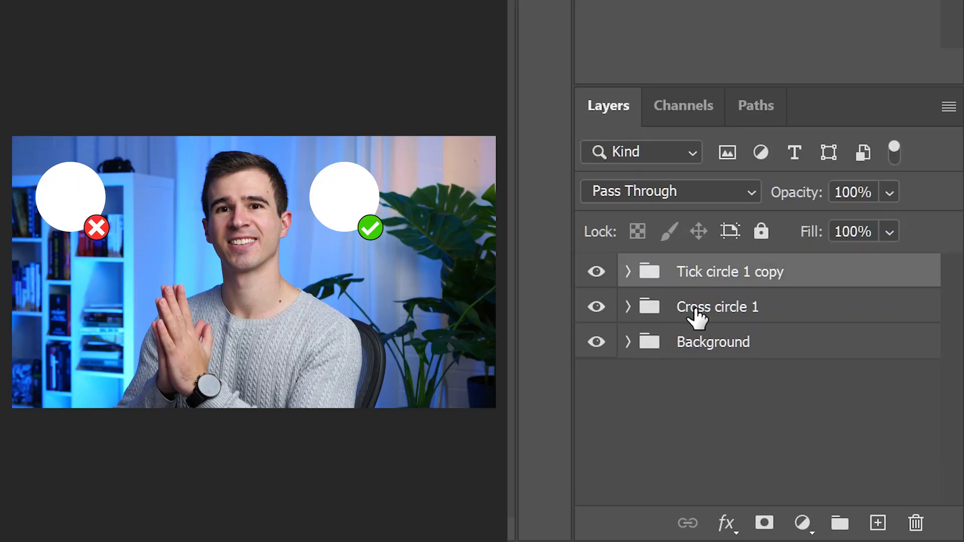
# Step: Duplicate the cross circle group and space the copies down the left side
pyautogui.click(697, 310)
pyautogui.hotkey('ctrl', 'j')
pyautogui.hotkey('ctrl', 'j')
pyautogui.hotkey('ctrl', 'j')
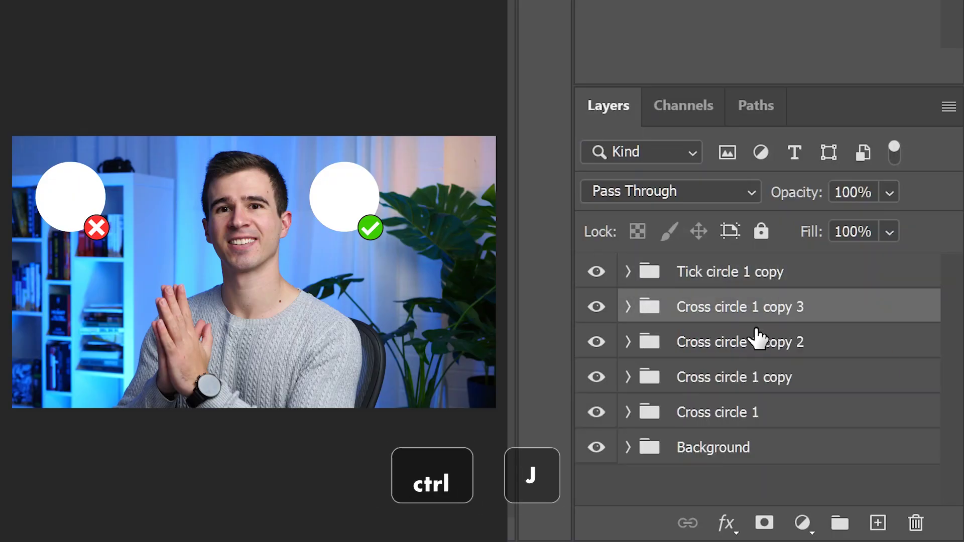
pyautogui.click(735, 273)
pyautogui.hotkey('ctrl', 'j')
pyautogui.hotkey('ctrl', 'j')
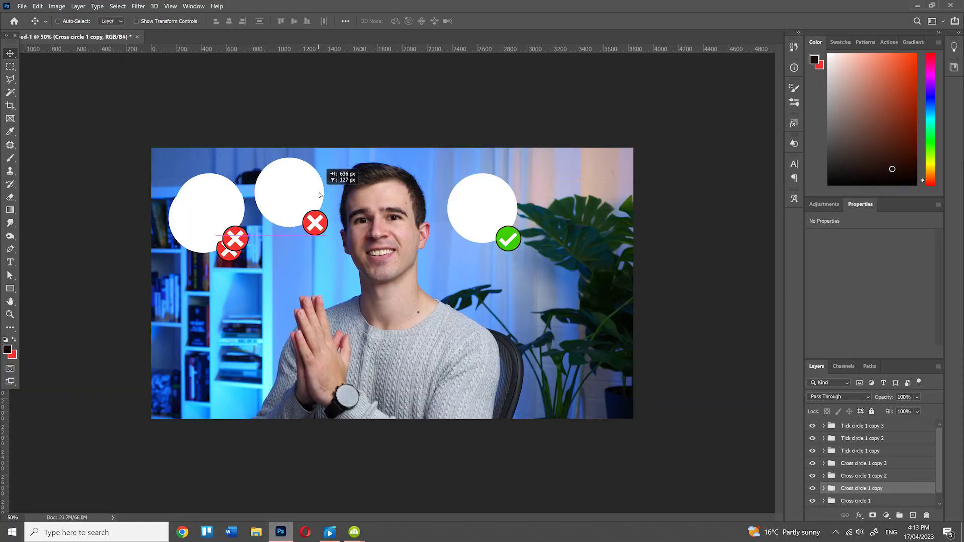
pyautogui.moveTo(250, 244); pyautogui.dragTo(285, 334)
pyautogui.moveTo(228, 233); pyautogui.dragTo(225, 385)
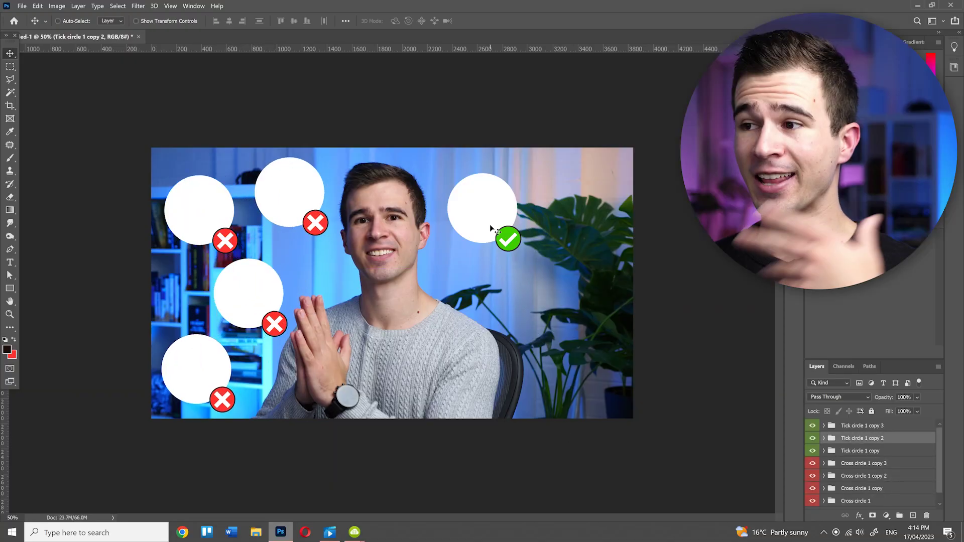
# Step: Spread tick circle copies down the right side of the photo
pyautogui.moveTo(497, 199); pyautogui.dragTo(562, 264)
pyautogui.moveTo(516, 223); pyautogui.dragTo(615, 370)
pyautogui.keyDown('ctrl'); pyautogui.click(507, 190); pyautogui.keyUp('ctrl')
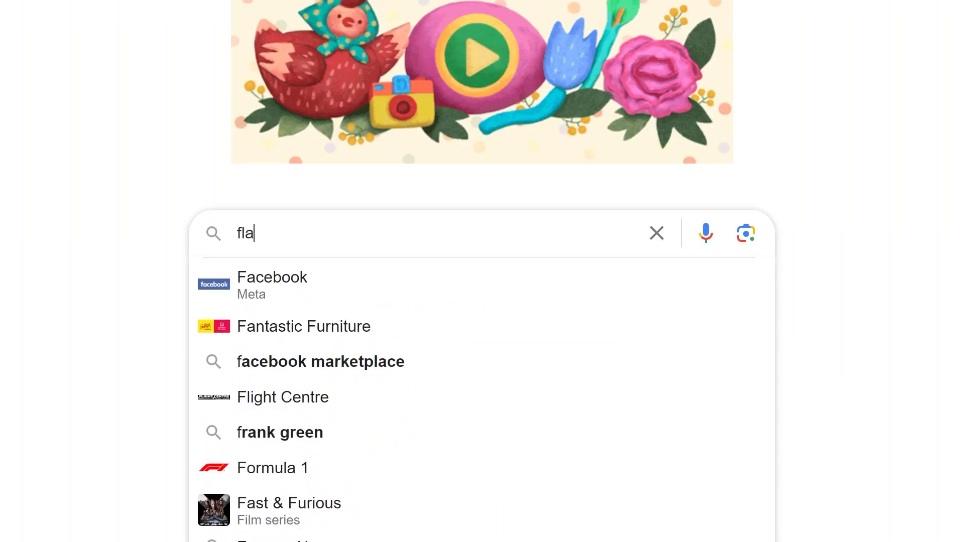
# Step: Go to flaticon.com and browse the Books icon search results
pyautogui.write('ticon.com')
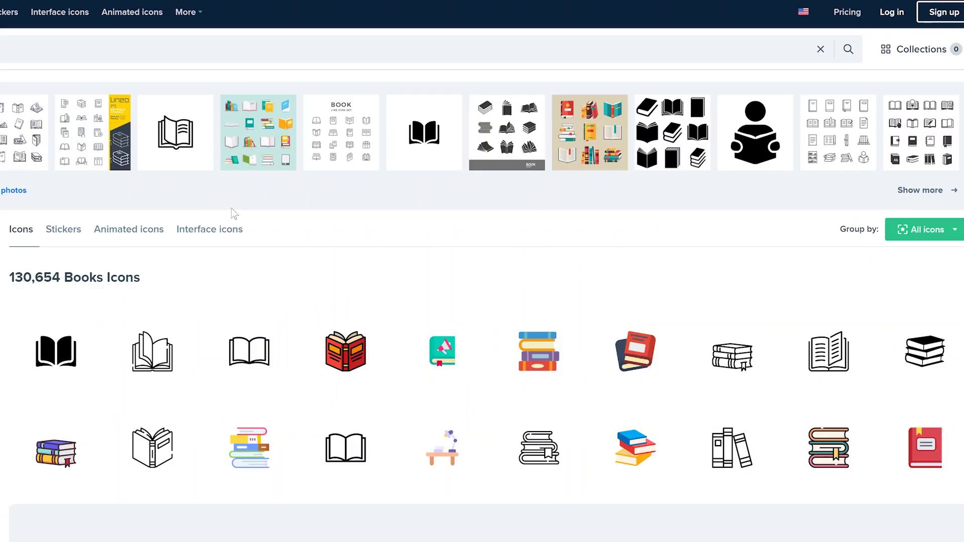
pyautogui.scroll(-3, 231, 213)
pyautogui.scroll(-1, 233, 215)
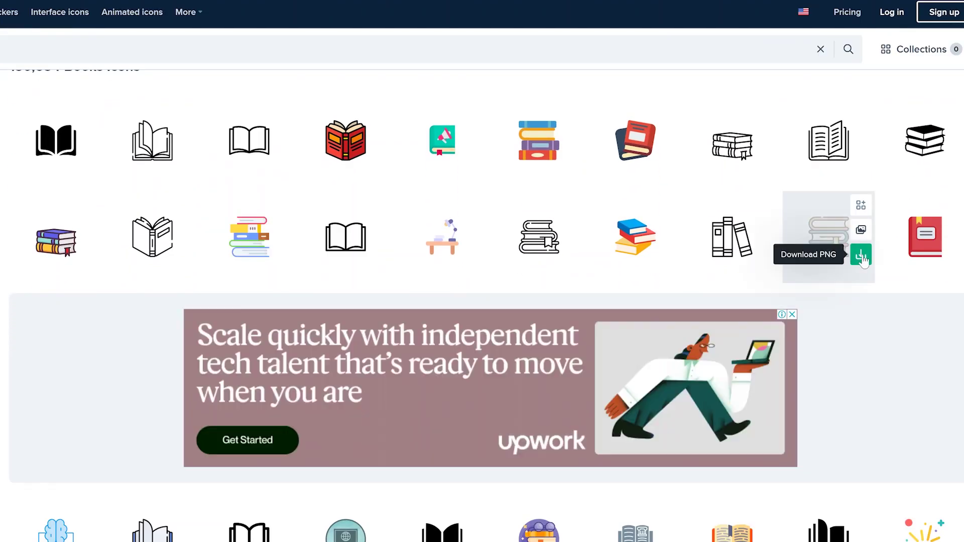
# Step: Download the stacked-books icon as PNG and drop the seven icon files onto the canvas
pyautogui.click(860, 255)
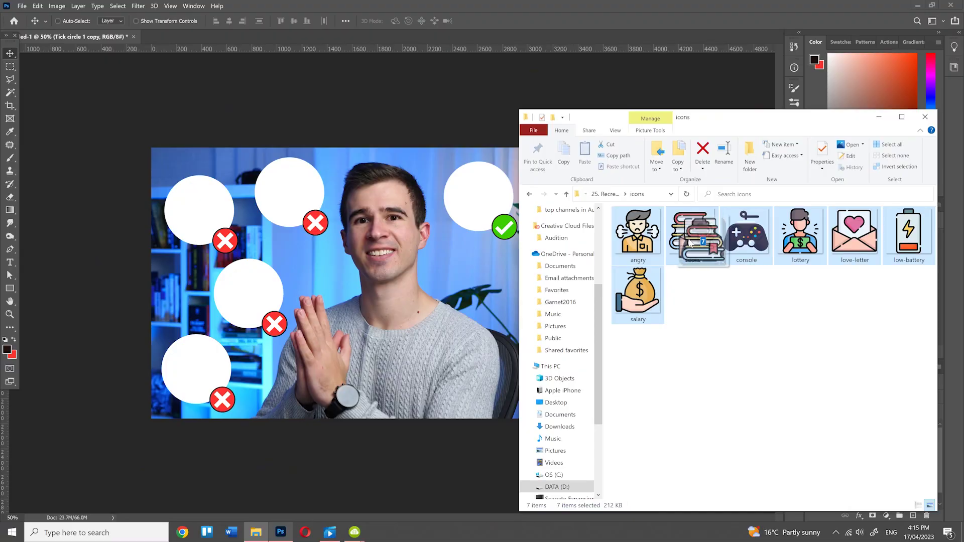
pyautogui.moveTo(689, 242); pyautogui.dragTo(513, 264)
pyautogui.moveTo(391, 258); pyautogui.dragTo(390, 258)
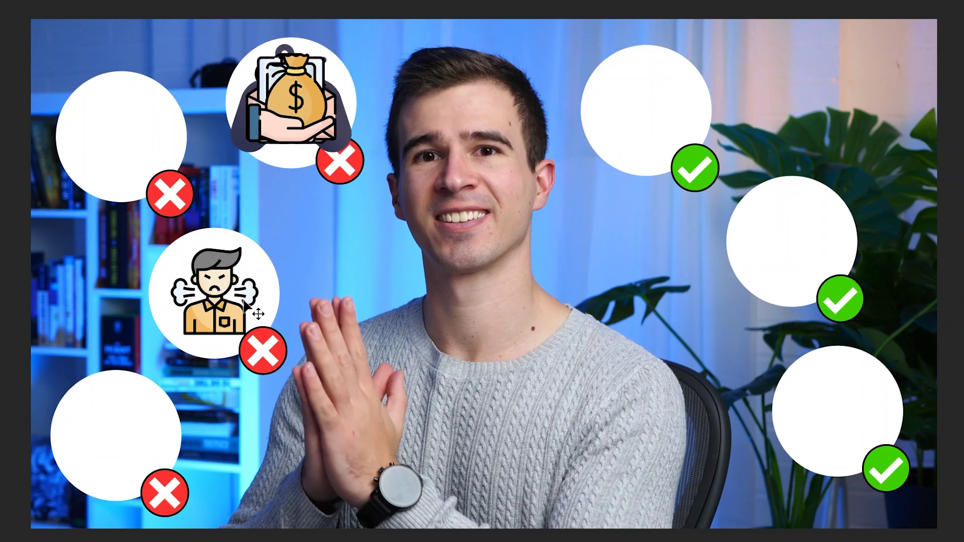
# Step: Place the money bag, battery, envelope, game controller and books icons into their white circles
pyautogui.moveTo(291, 93); pyautogui.dragTo(787, 246)
pyautogui.moveTo(290, 100); pyautogui.dragTo(646, 108)
pyautogui.moveTo(290, 100); pyautogui.dragTo(115, 430)
pyautogui.moveTo(174, 382); pyautogui.dragTo(161, 392)
pyautogui.moveTo(291, 101); pyautogui.dragTo(882, 372)
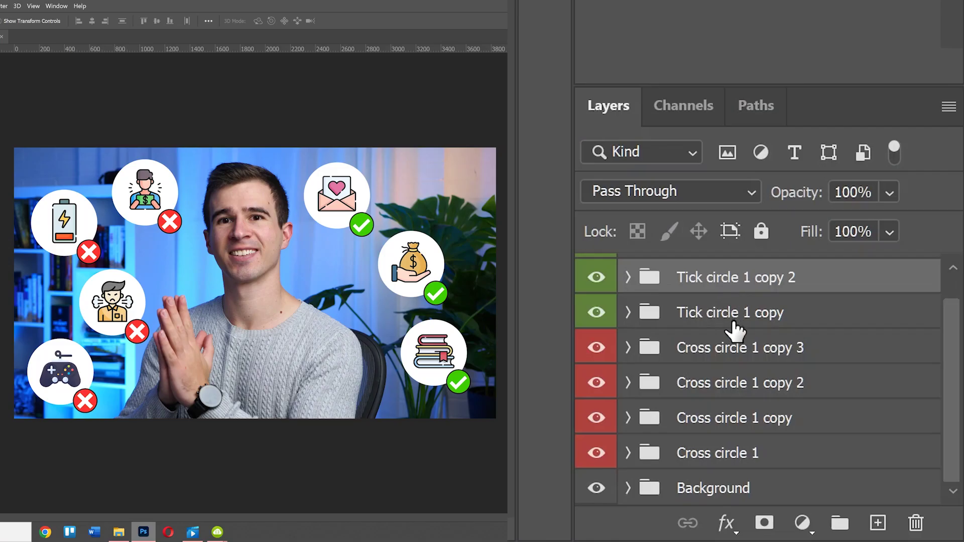
# Step: Duplicate the icon circle groups, merge the copies into one layer and hide the originals
pyautogui.hotkey('ctrl', 'j')
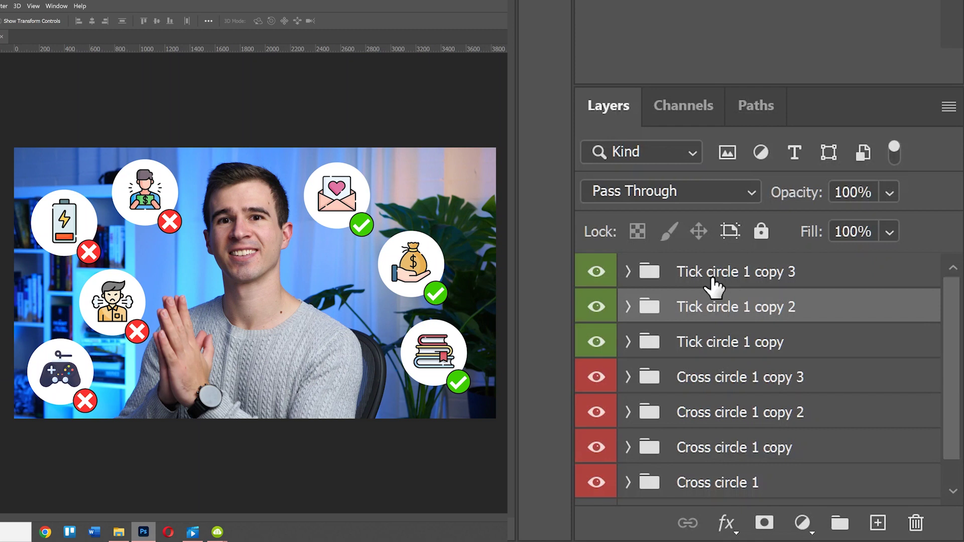
pyautogui.scroll(-2, 715, 374)
pyautogui.keyDown('shift'); pyautogui.click(716, 490); pyautogui.keyUp('shift')
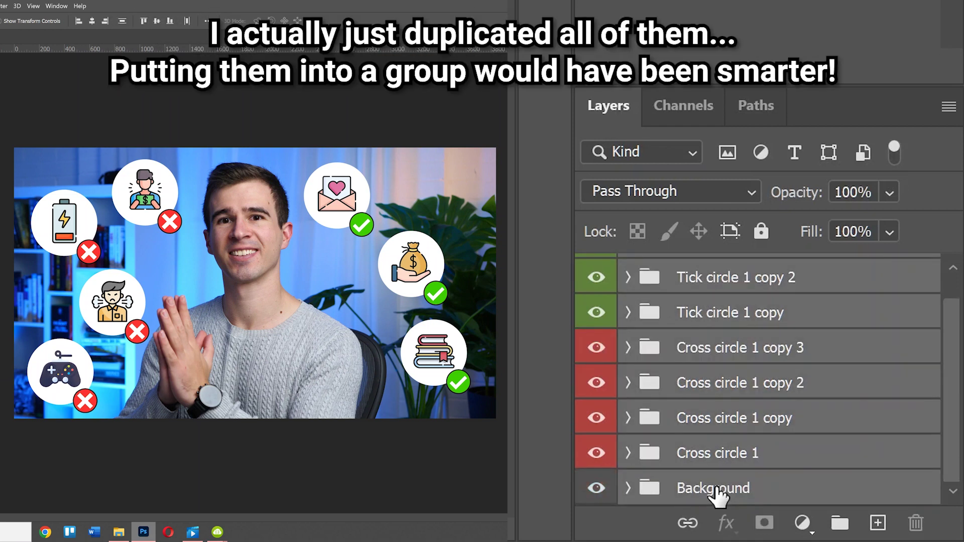
pyautogui.scroll(1, 718, 495)
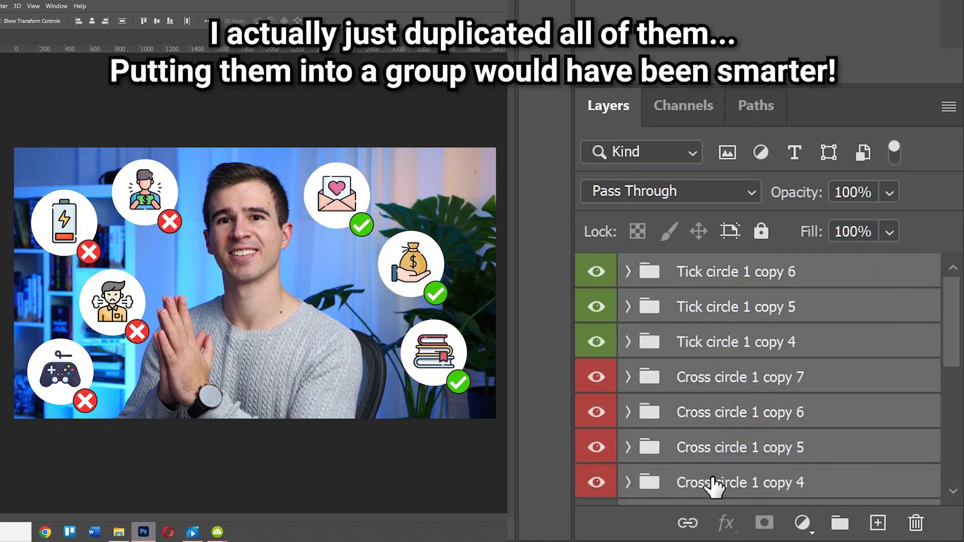
pyautogui.hotkey('ctrl', 'e')
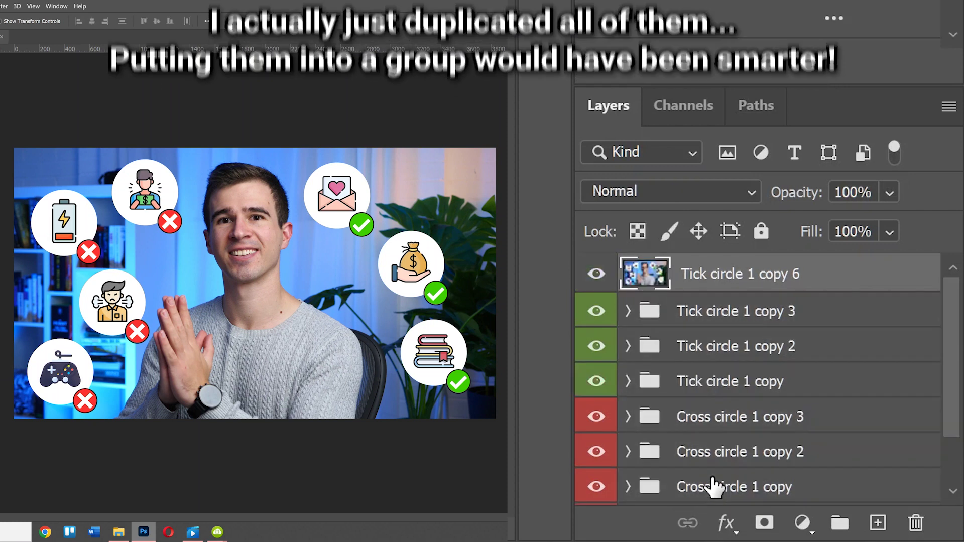
pyautogui.hotkey('ctrl', 'e')
pyautogui.moveTo(600, 311); pyautogui.dragTo(613, 476)
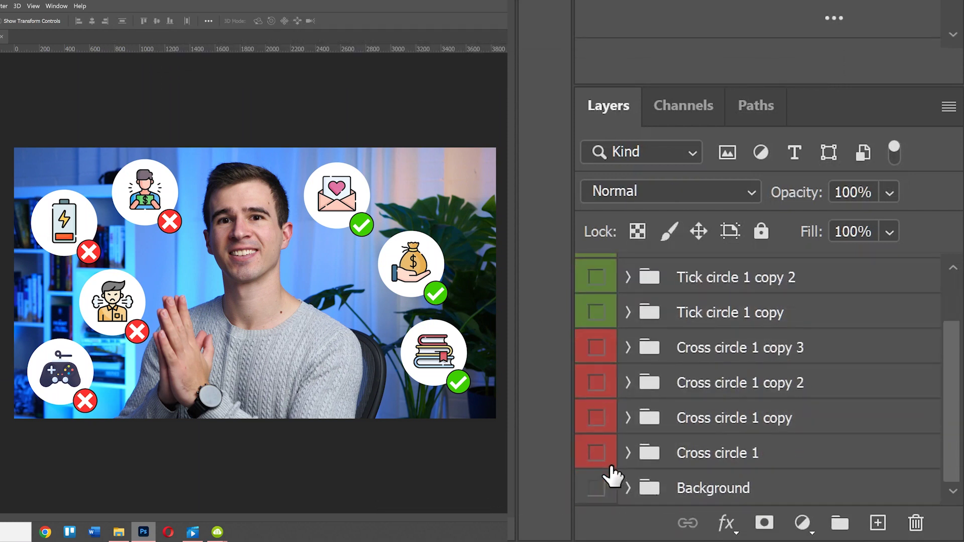
pyautogui.scroll(2, 607, 476)
pyautogui.click(599, 274)
pyautogui.click(598, 274)
# Step: Convert the merged layer to a smart object and warm its Camera Raw temperature to +2
pyautogui.rightClick(695, 274)
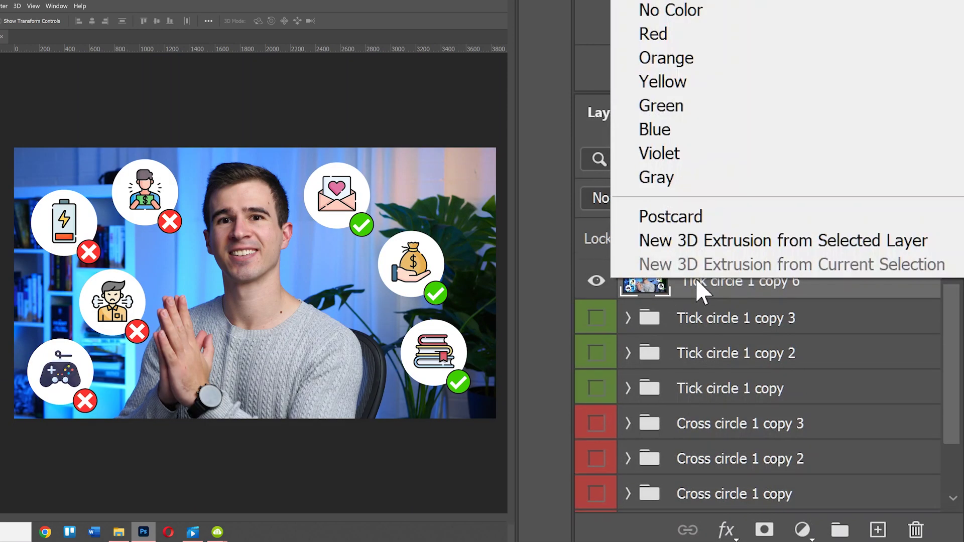
pyautogui.click(709, 243)
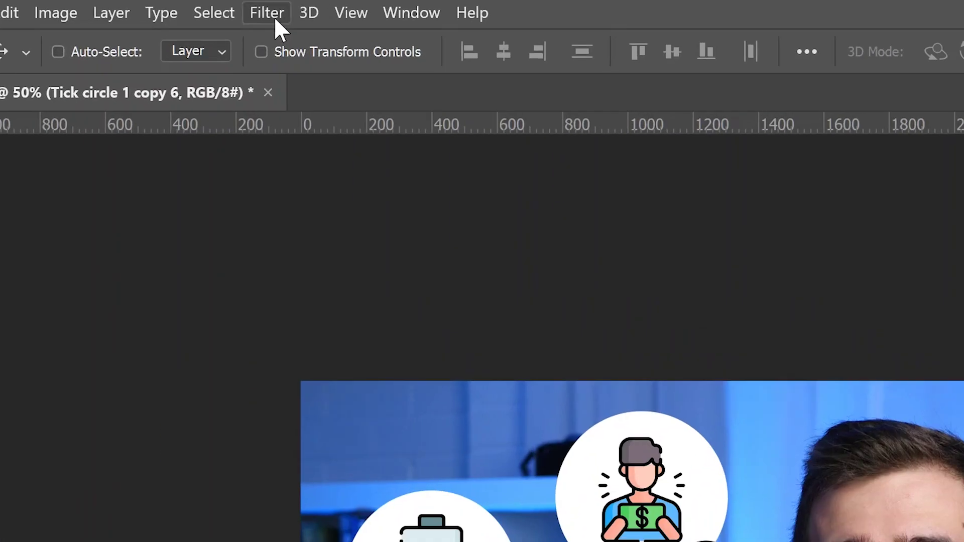
pyautogui.click(138, 6)
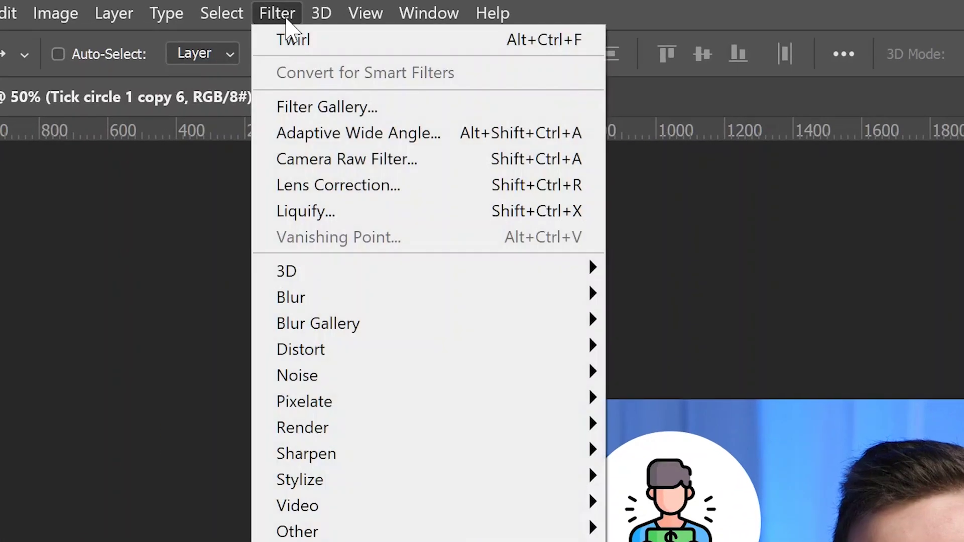
pyautogui.click(338, 161)
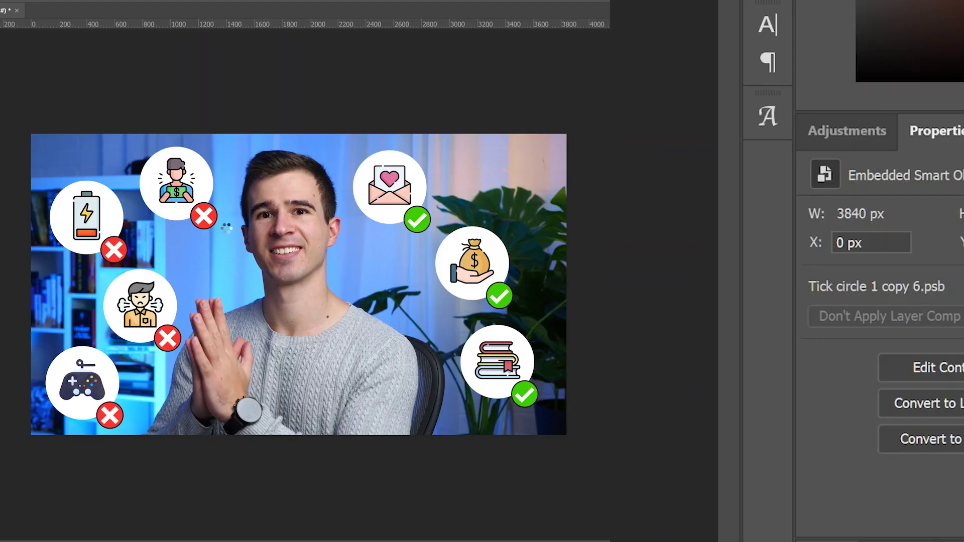
pyautogui.moveTo(777, 116); pyautogui.dragTo(778, 116)
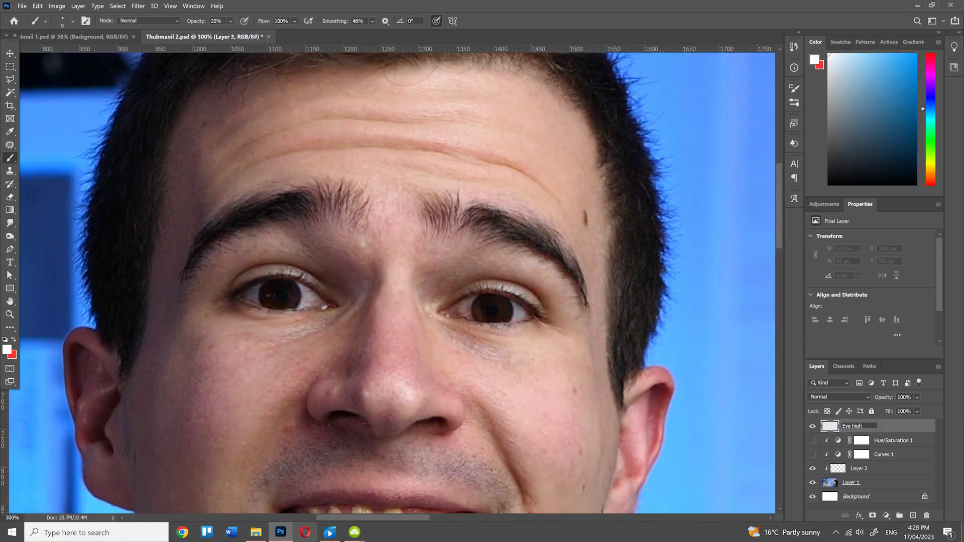
# Step: Finish renaming the new layer to 'Eye highlight'
pyautogui.write('light')
pyautogui.press('Return')
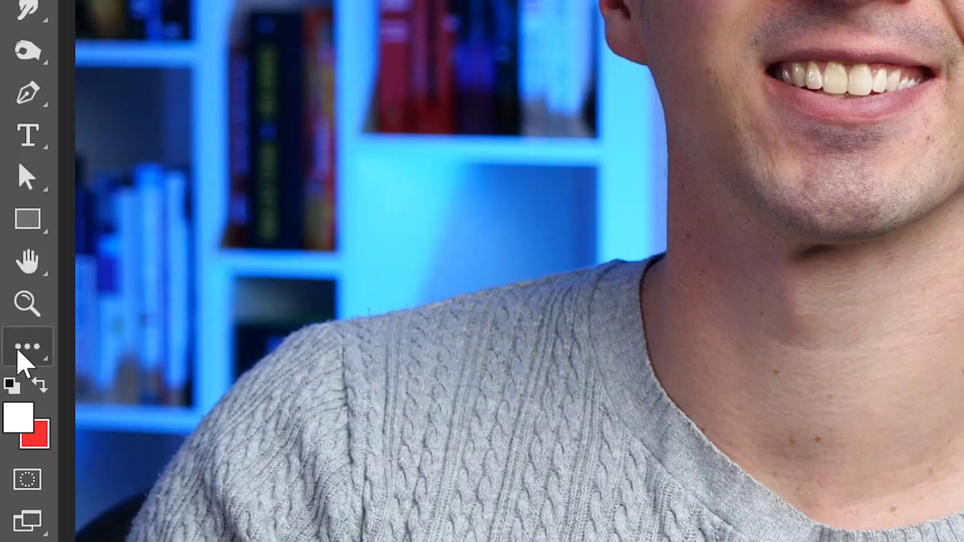
# Step: Draw a light grey rounded rectangle with 55 px corners beside the man's head, then paste and shrink the Shopify logo
pyautogui.rightClick(25, 215)
pyautogui.click(108, 253)
pyautogui.moveTo(358, 157); pyautogui.dragTo(854, 286)
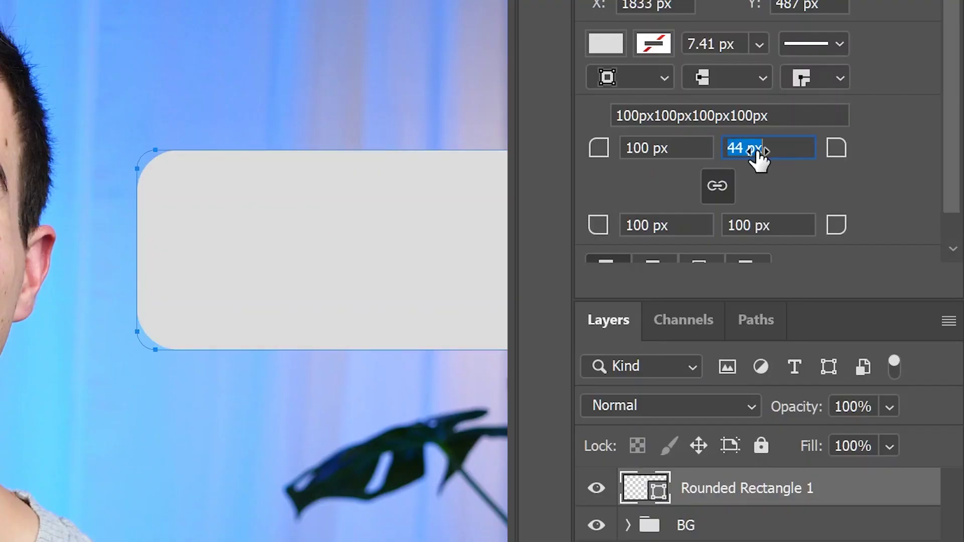
pyautogui.press('Return')
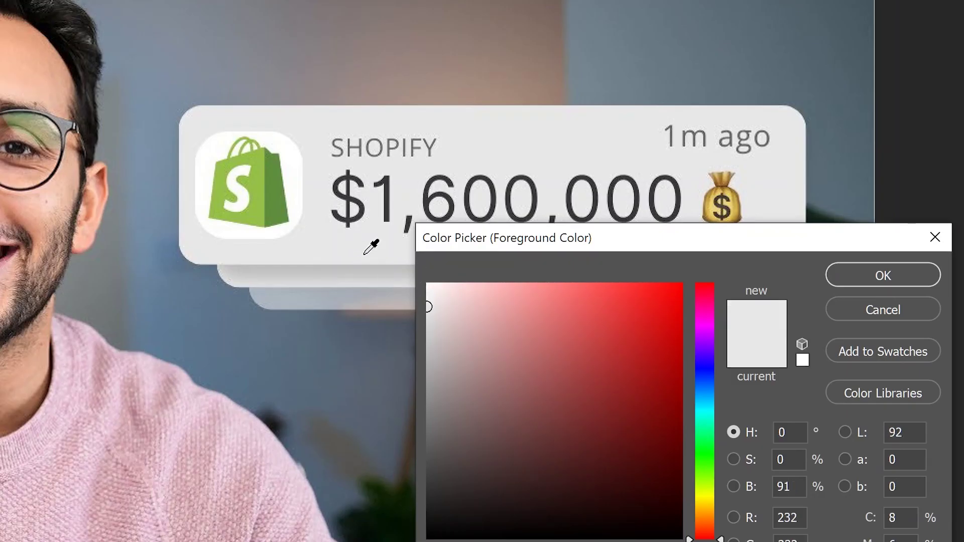
pyautogui.click(884, 275)
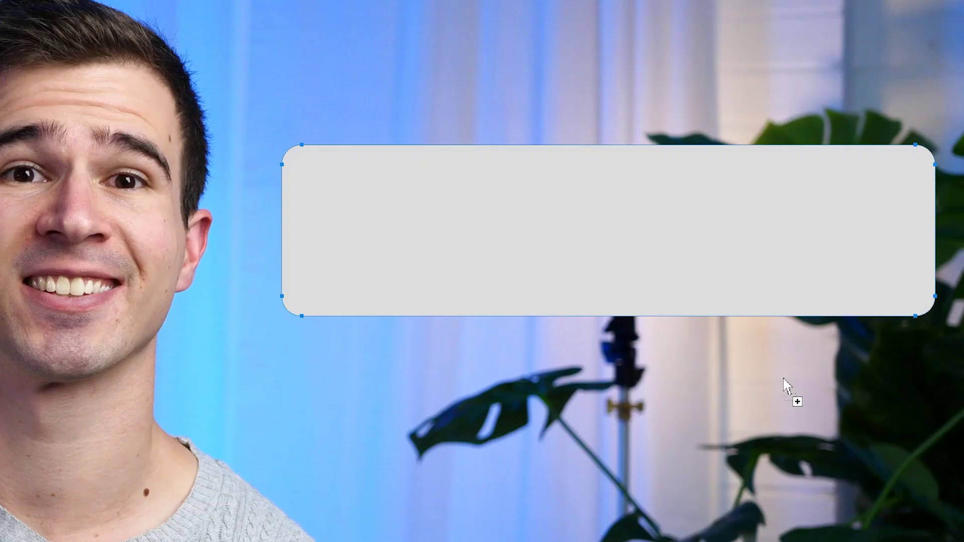
pyautogui.hotkey('ctrl', 'v')
pyautogui.moveTo(569, 93); pyautogui.dragTo(340, 339)
# Step: Move the Shopify logo into the grey card with a white rounded square tile behind it
pyautogui.moveTo(294, 362); pyautogui.dragTo(408, 219)
pyautogui.press('u')
pyautogui.moveTo(310, 158); pyautogui.dragTo(451, 298)
pyautogui.hotkey('ctrl', '[')
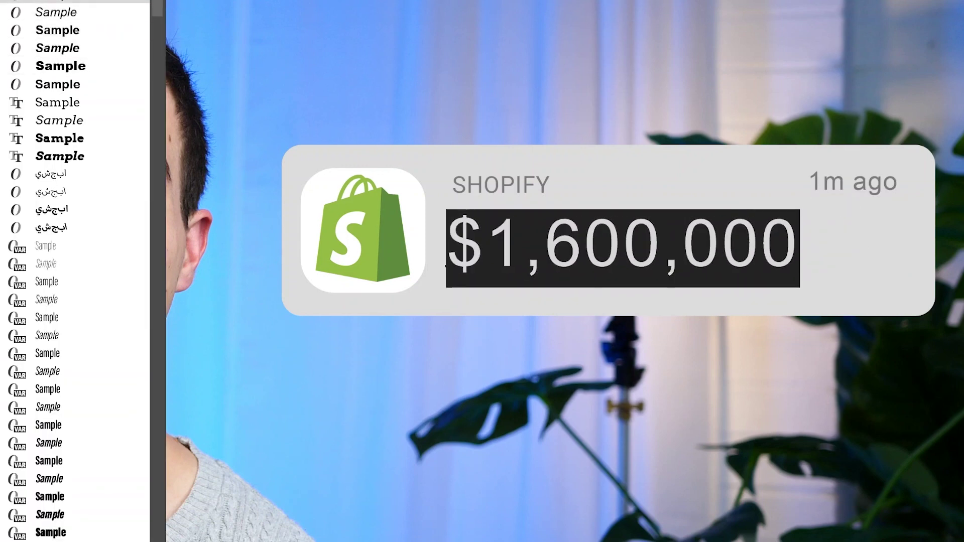
# Step: Paste a small money-bag emoji to the right of $1,600,000
pyautogui.press('Escape')
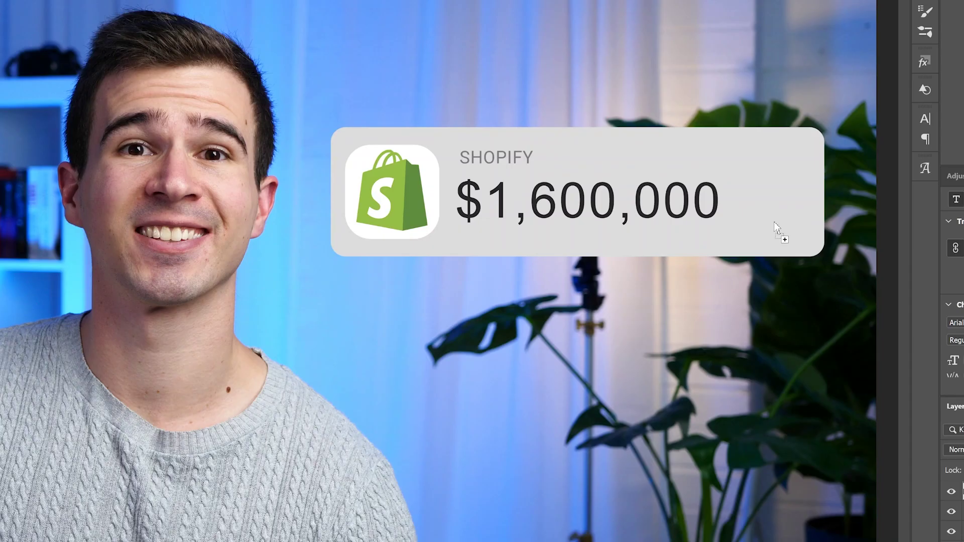
pyautogui.hotkey('ctrl', 'v')
pyautogui.moveTo(437, 249); pyautogui.dragTo(268, 402)
pyautogui.moveTo(308, 349); pyautogui.dragTo(749, 208)
pyautogui.moveTo(790, 168); pyautogui.dragTo(778, 184)
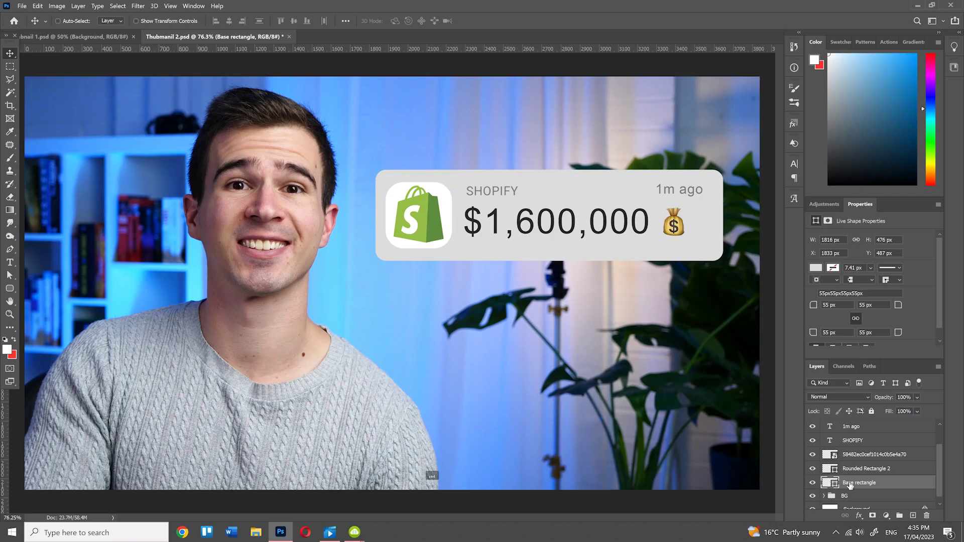
# Step: Duplicate the card's base shape behind it, scale it to about 89% so only its edge shows below
pyautogui.hotkey('ctrl', 'j')
pyautogui.moveTo(633, 246); pyautogui.dragTo(650, 343)
pyautogui.hotkey('ctrl', 'z')
pyautogui.moveTo(633, 270); pyautogui.dragTo(635, 290)
pyautogui.hotkey('ctrl', 't')
pyautogui.moveTo(723, 231); pyautogui.dragTo(701, 254)
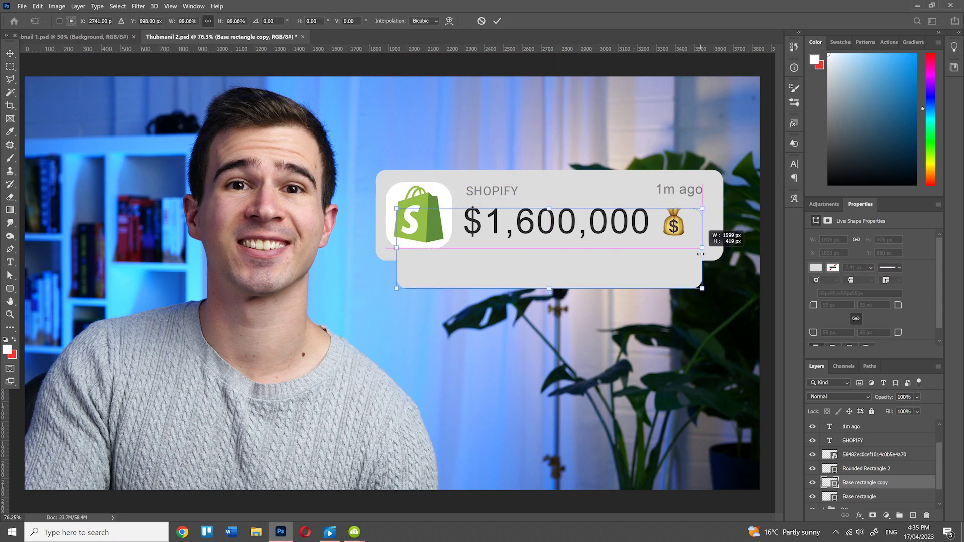
pyautogui.press('Return')
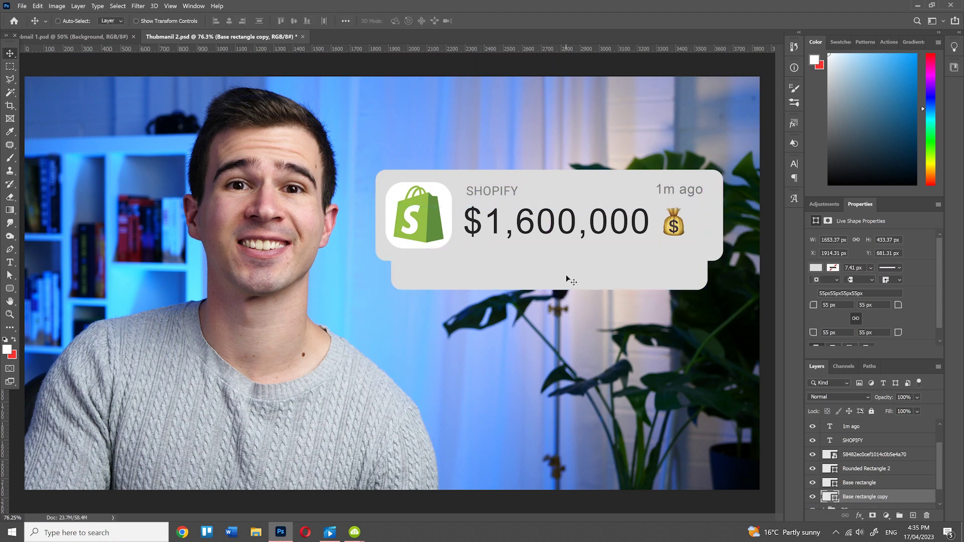
pyautogui.moveTo(567, 279); pyautogui.dragTo(565, 266)
# Step: Add a second, narrower copy of the card further below the first
pyautogui.hotkey('ctrl', 'j')
pyautogui.moveTo(630, 251); pyautogui.dragTo(626, 286)
pyautogui.hotkey('ctrl', 't')
pyautogui.moveTo(708, 256); pyautogui.dragTo(688, 253)
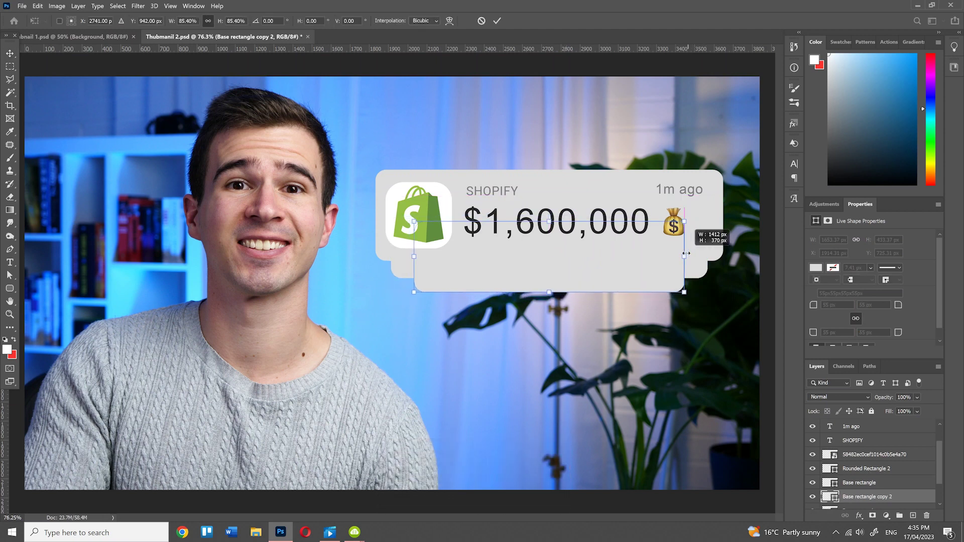
pyautogui.press('Return')
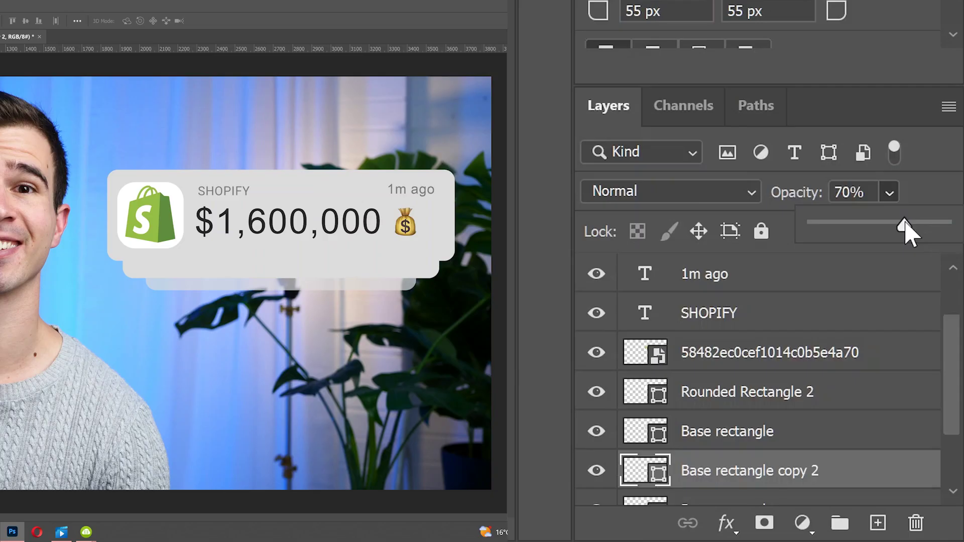
# Step: Add a 'Shadow' layer clipped to the top card's Base rectangle and paint a soft shadow
pyautogui.click(763, 446)
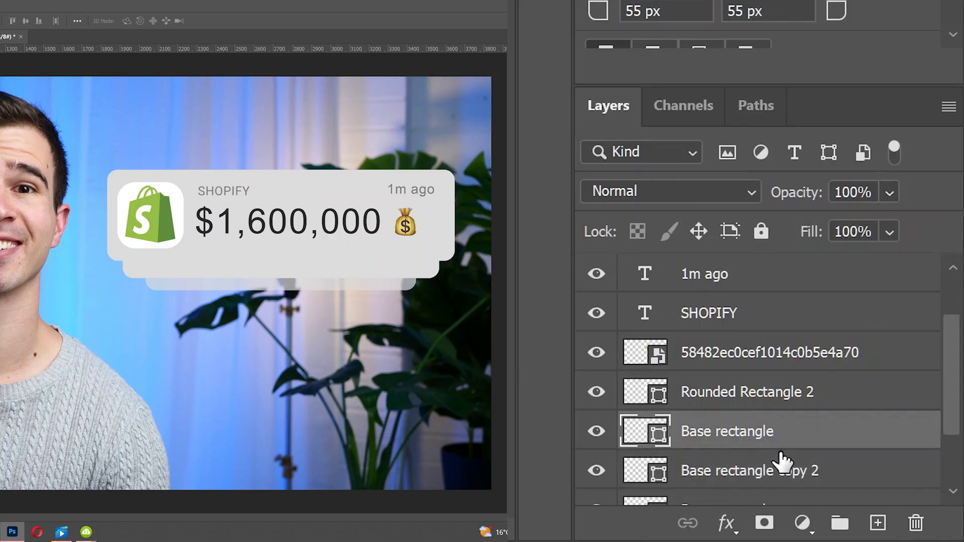
pyautogui.click(878, 522)
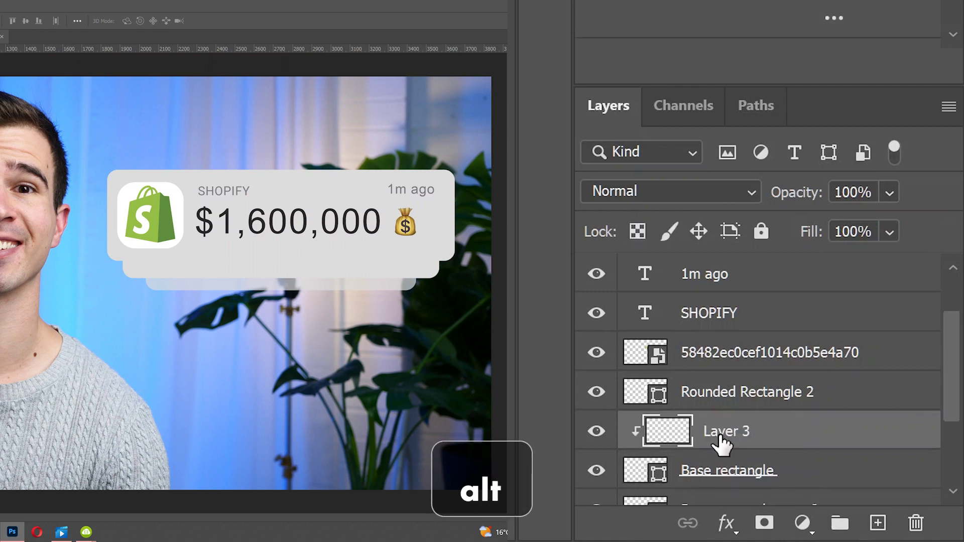
pyautogui.doubleClick(720, 434)
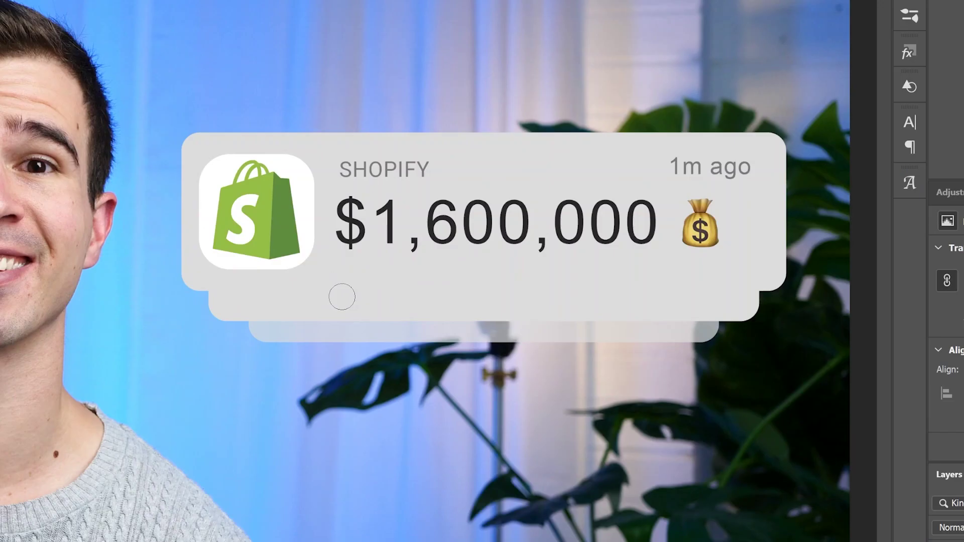
pyautogui.rightClick(354, 306)
pyautogui.click(239, 279)
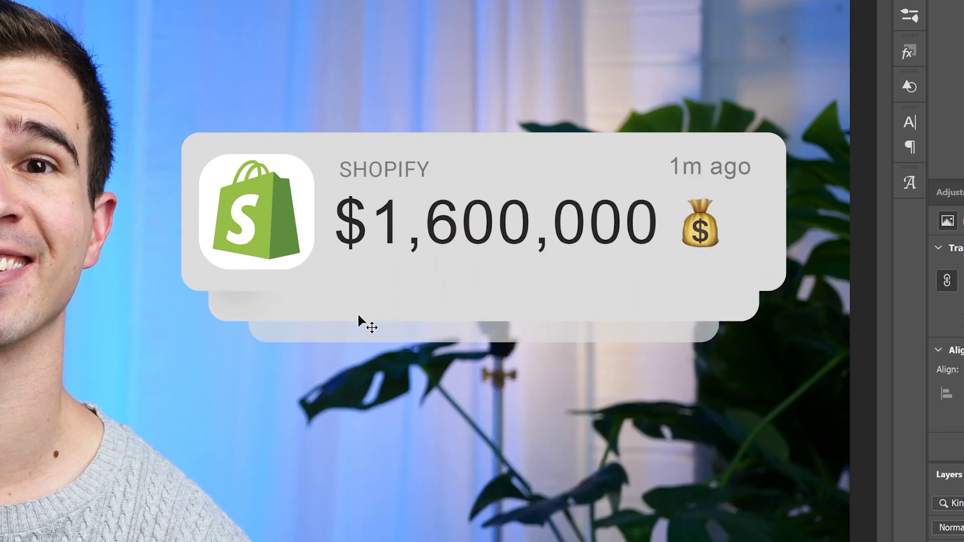
pyautogui.moveTo(275, 274)
pyautogui.mouseDown()
pyautogui.moveTo(609, 266)
pyautogui.moveTo(280, 262)
pyautogui.moveTo(598, 260)
pyautogui.moveTo(281, 256)
pyautogui.moveTo(508, 249)
pyautogui.mouseUp()
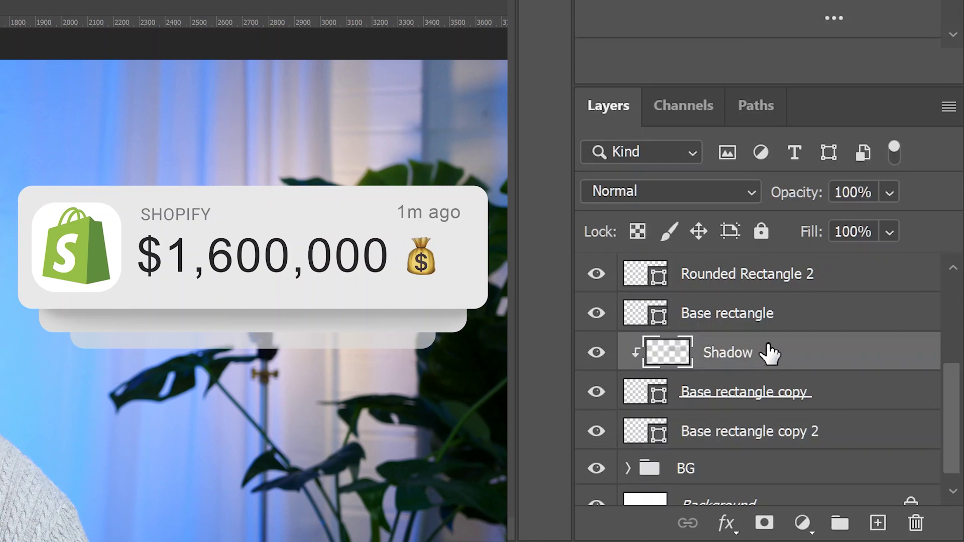
# Step: Duplicate the shadow, clip it to the bottom card and move it down onto that card
pyautogui.moveTo(768, 353); pyautogui.dragTo(712, 391)
pyautogui.keyDown('alt'); pyautogui.click(759, 444); pyautogui.keyUp('alt')
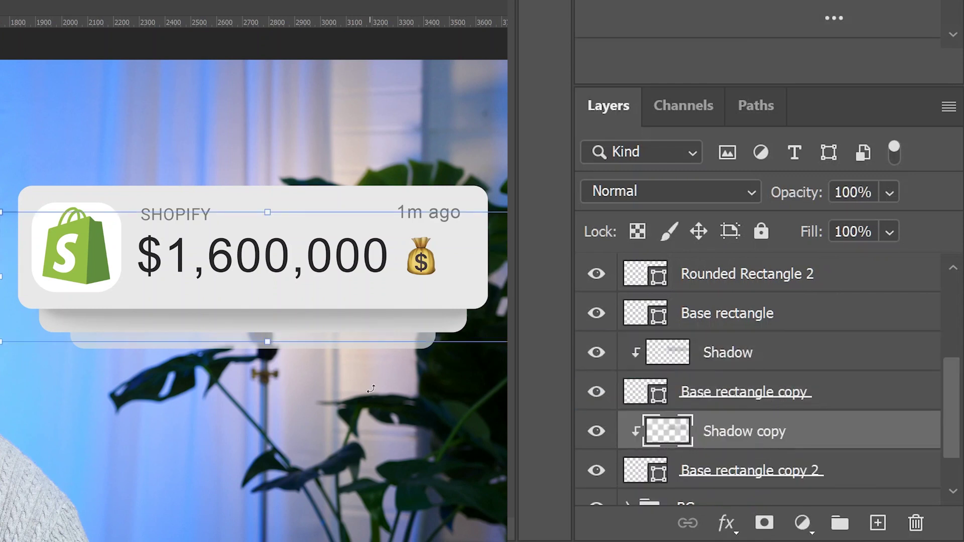
pyautogui.moveTo(426, 269); pyautogui.dragTo(465, 307)
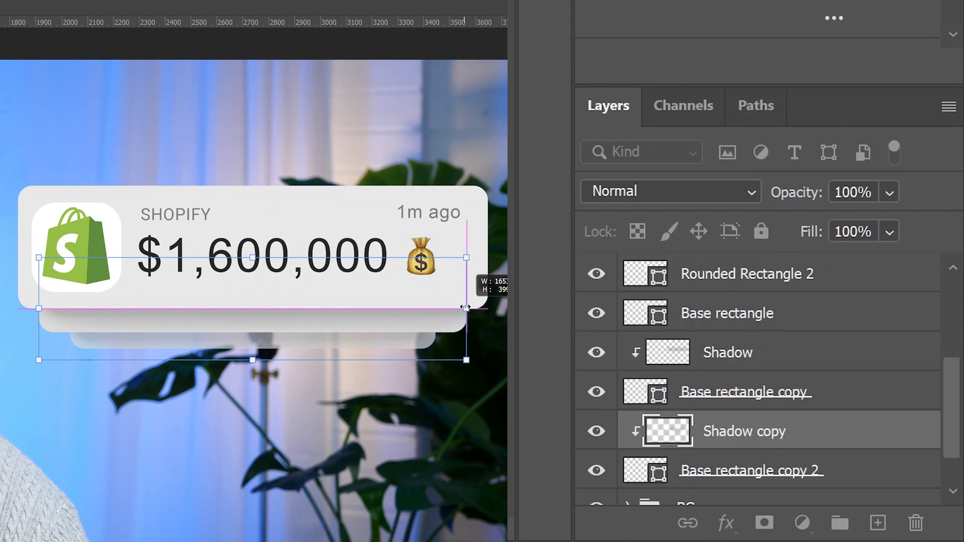
pyautogui.press('Return')
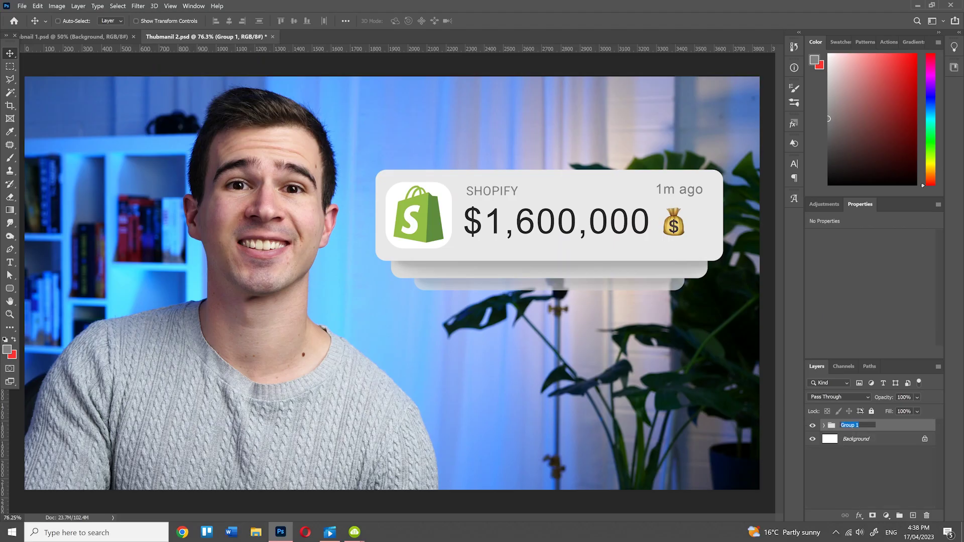
pyautogui.hotkey('shift', 'ctrl', 'a')
pyautogui.click(762, 158)
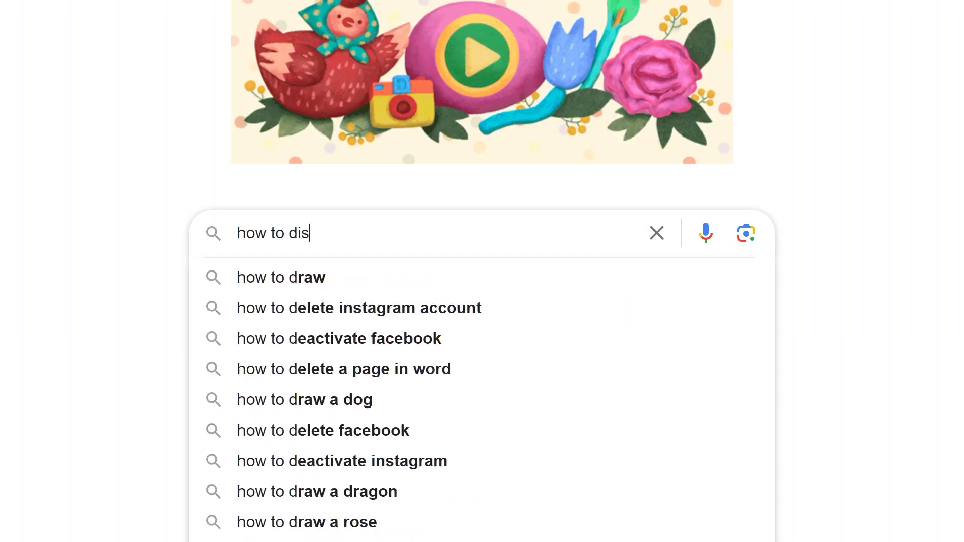
pyautogui.write('location your shoulder?')
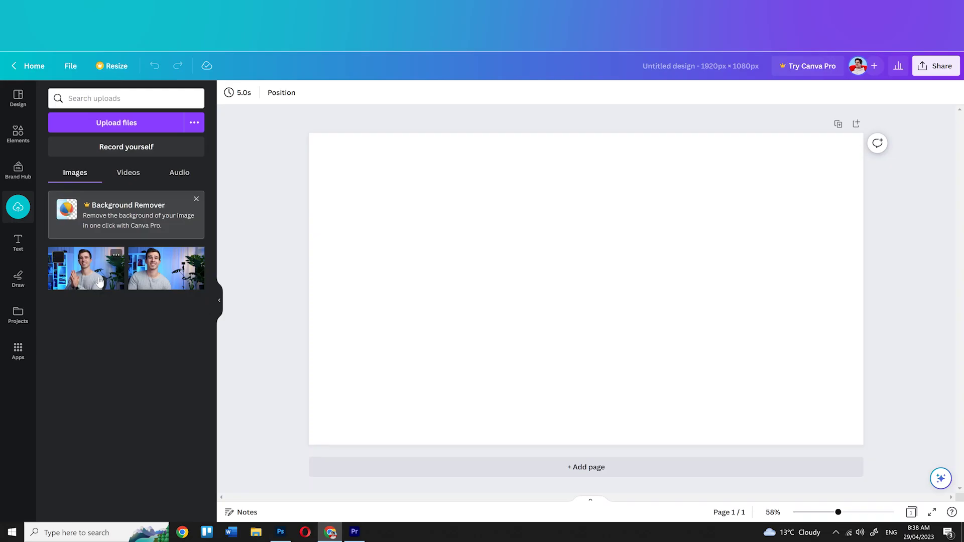
pyautogui.moveTo(86, 268); pyautogui.dragTo(661, 349)
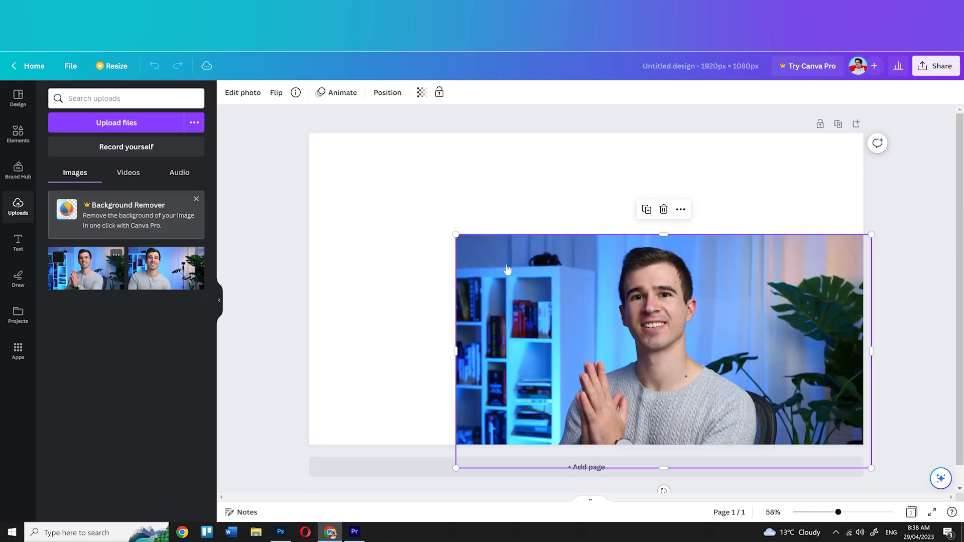
# Step: Scale the photo to fill the page and place a smaller white circle over the bookshelf
pyautogui.moveTo(592, 300); pyautogui.dragTo(447, 200)
pyautogui.moveTo(723, 367); pyautogui.dragTo(861, 445)
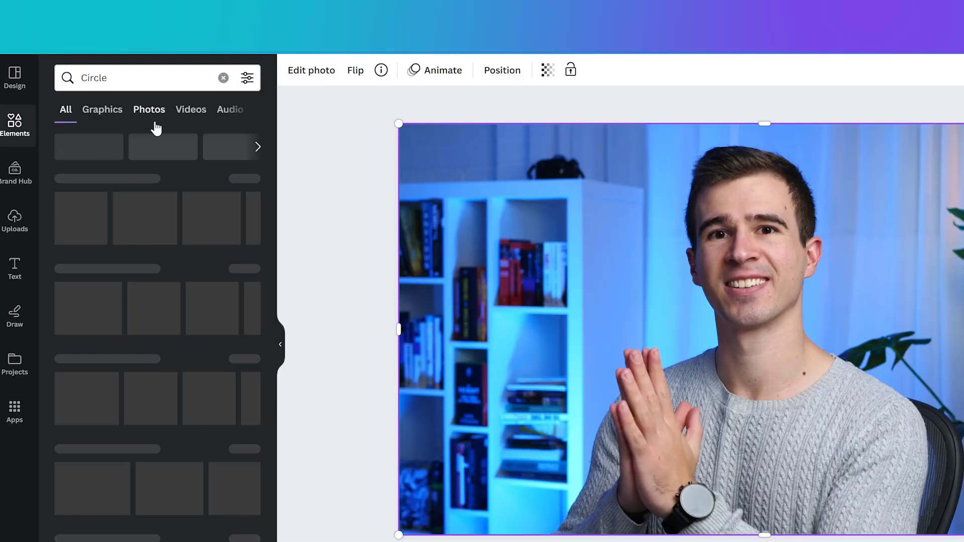
pyautogui.moveTo(631, 347); pyautogui.dragTo(565, 285)
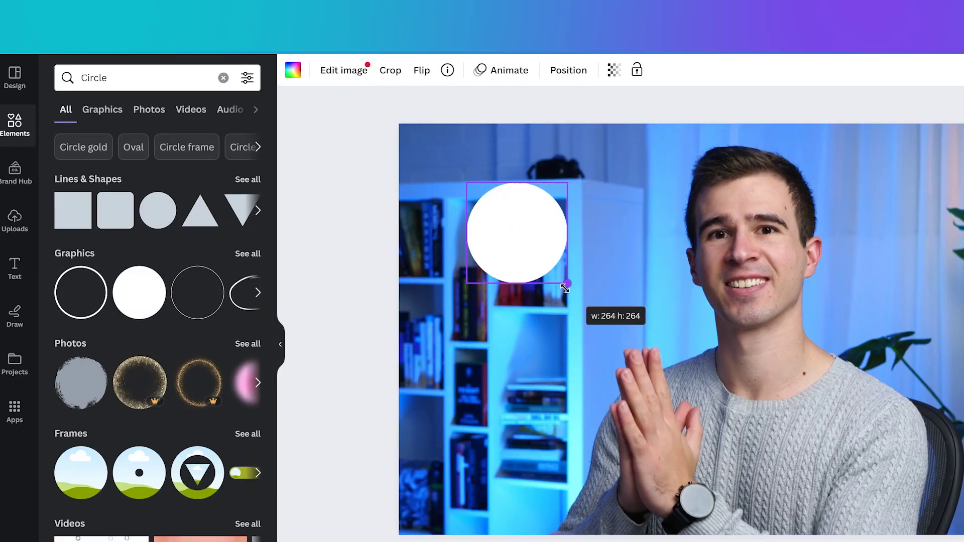
pyautogui.moveTo(535, 241); pyautogui.dragTo(522, 259)
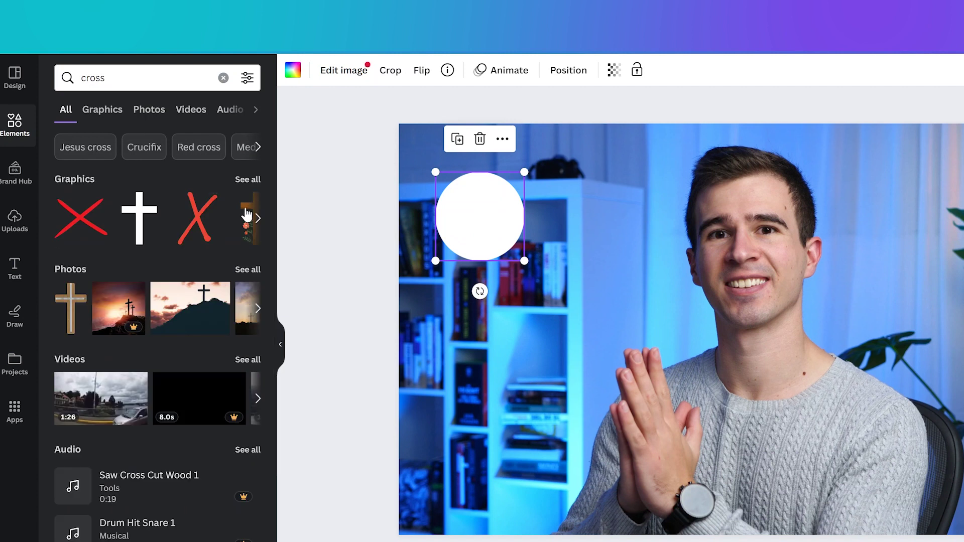
# Step: Add a small red X badge on the circle's edge and a second small circle beside it
pyautogui.click(248, 179)
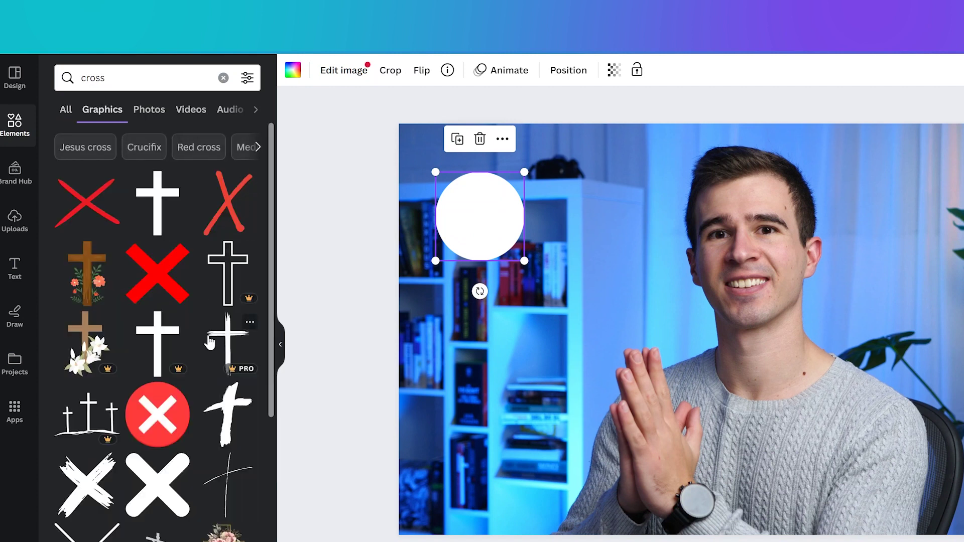
pyautogui.moveTo(175, 425); pyautogui.dragTo(617, 382)
pyautogui.moveTo(775, 224); pyautogui.dragTo(532, 293)
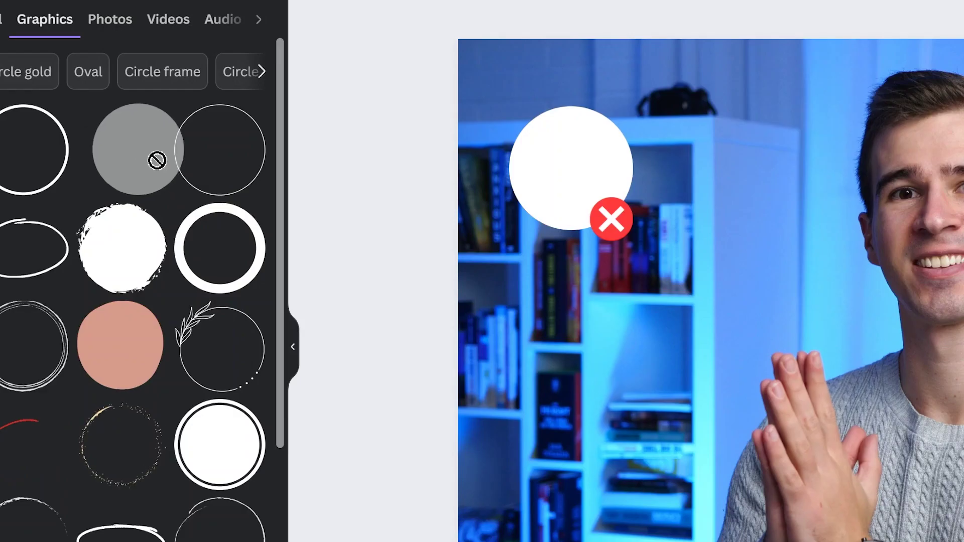
pyautogui.moveTo(155, 160); pyautogui.dragTo(618, 231)
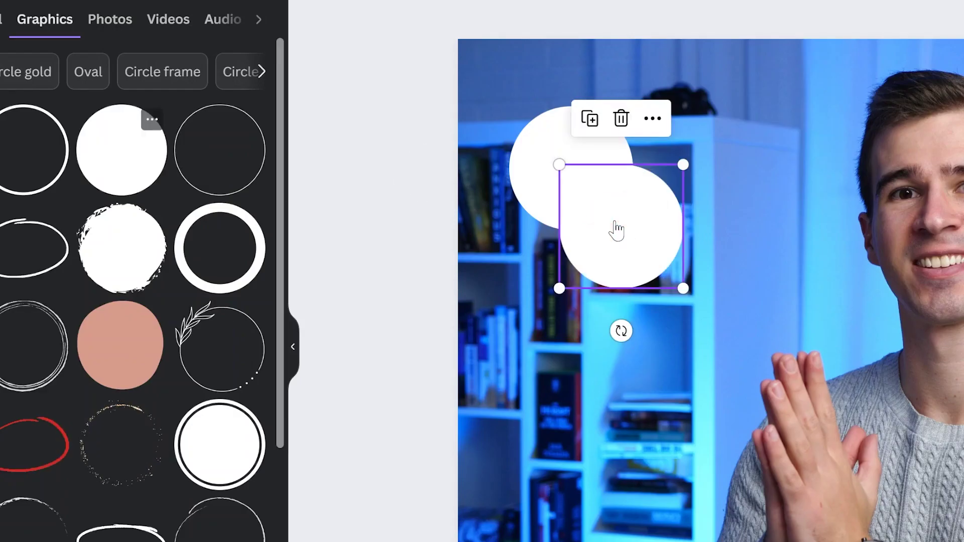
pyautogui.moveTo(681, 166); pyautogui.dragTo(634, 213)
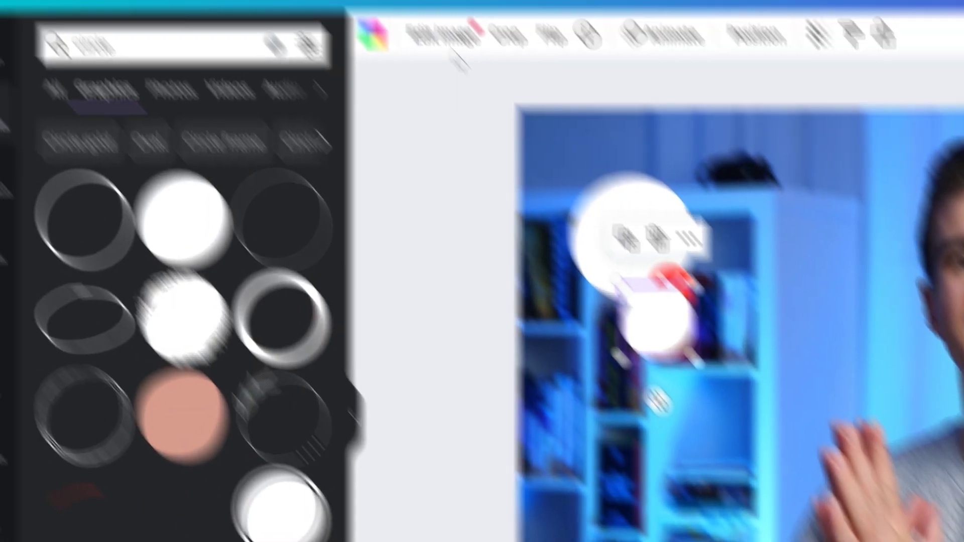
pyautogui.click(412, 80)
# Step: Put a black circle behind the red X, shrink the badge to about 110 px, and select it with the battery circle
pyautogui.click(97, 366)
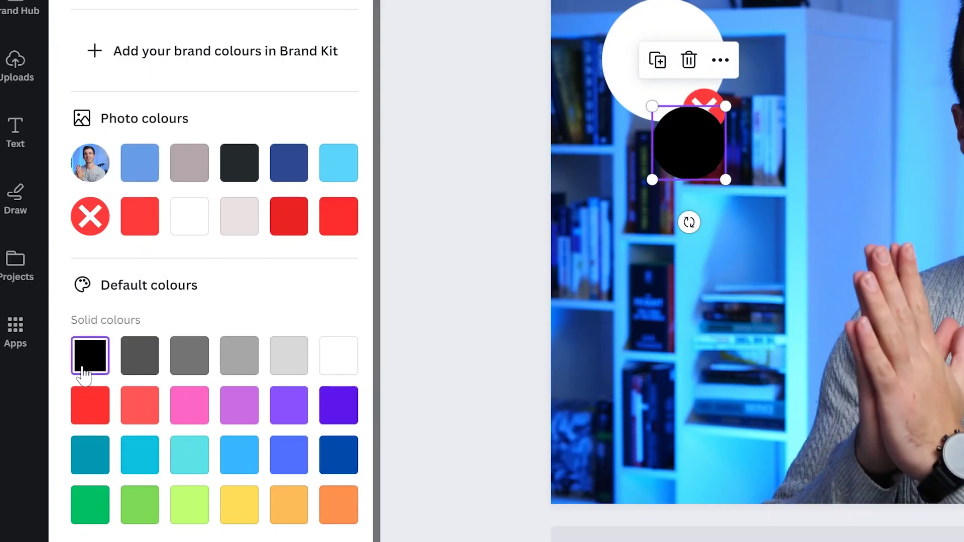
pyautogui.moveTo(606, 251); pyautogui.dragTo(611, 253)
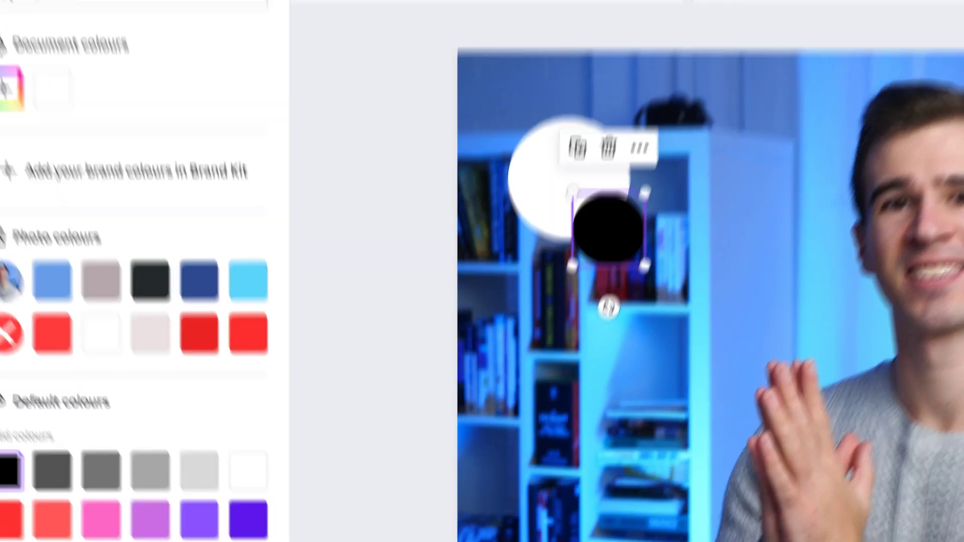
pyautogui.click(693, 1)
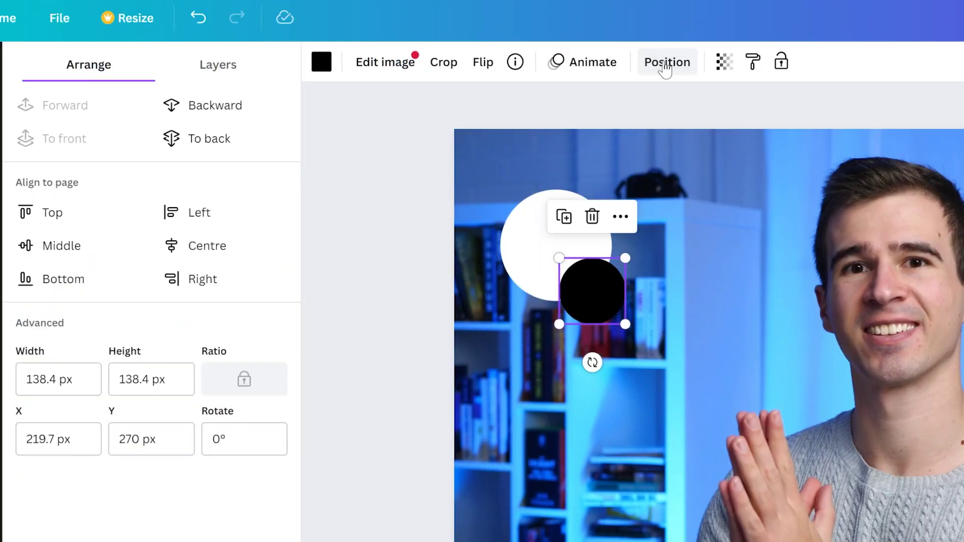
pyautogui.click(185, 143)
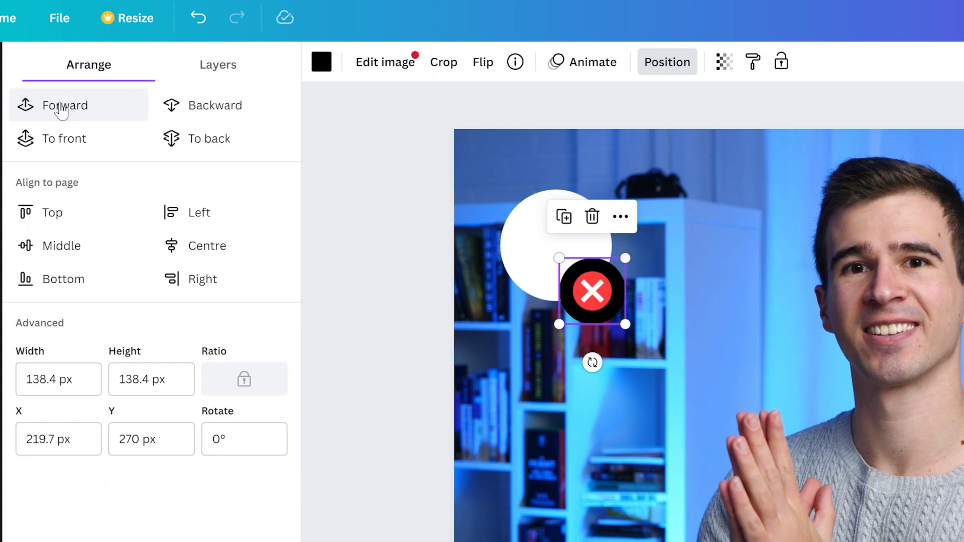
pyautogui.moveTo(621, 258); pyautogui.dragTo(609, 263)
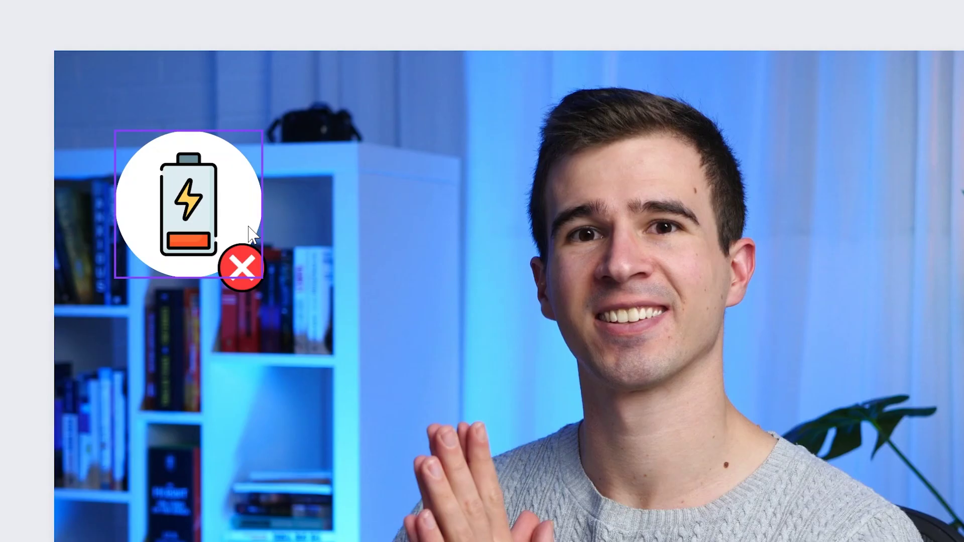
pyautogui.keyDown('shift'); pyautogui.click(248, 285); pyautogui.keyUp('shift')
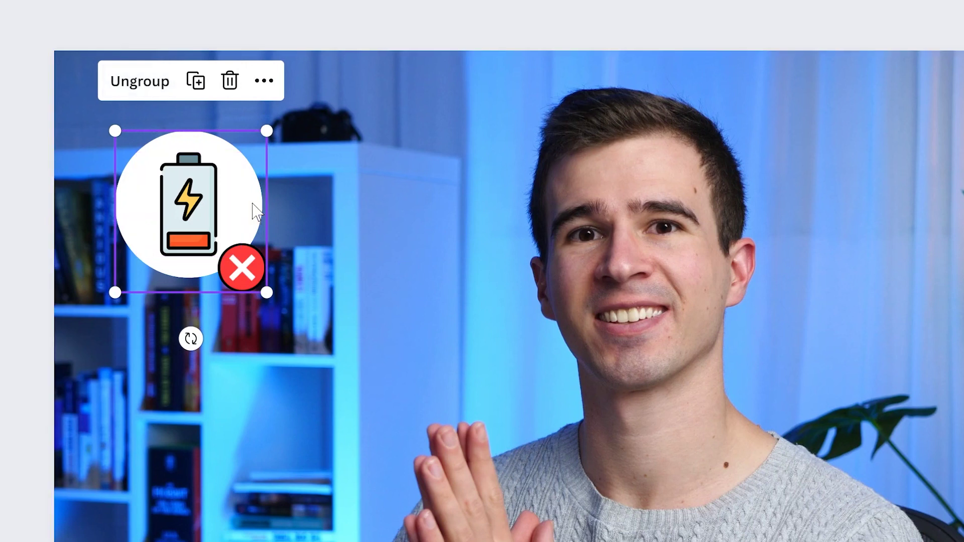
# Step: Duplicate the circle-and-X group and spread copies around the man, one right of his head
pyautogui.click(198, 85)
pyautogui.moveTo(243, 223); pyautogui.dragTo(430, 140)
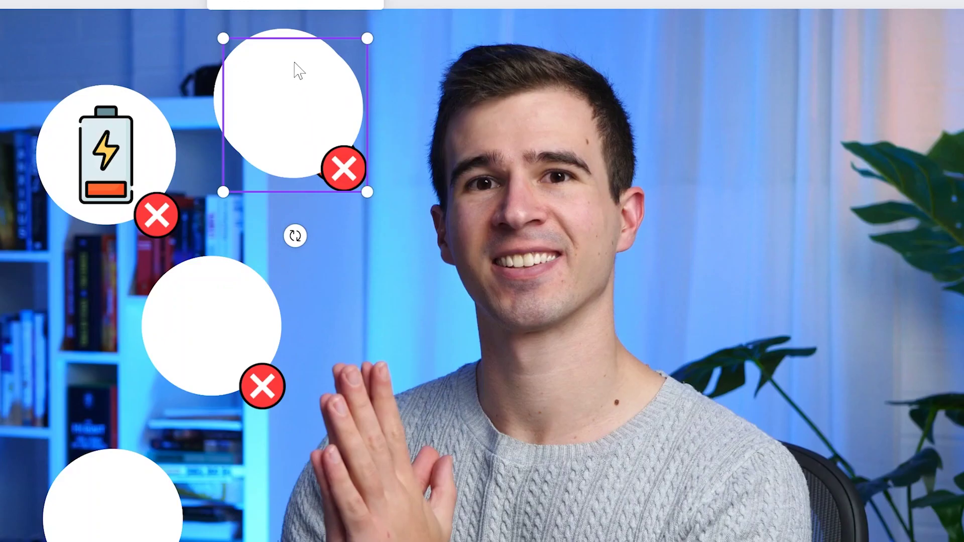
pyautogui.moveTo(296, 70); pyautogui.dragTo(767, 79)
# Step: Add a small green check badge on the top-right circle
pyautogui.moveTo(64, 273); pyautogui.dragTo(703, 236)
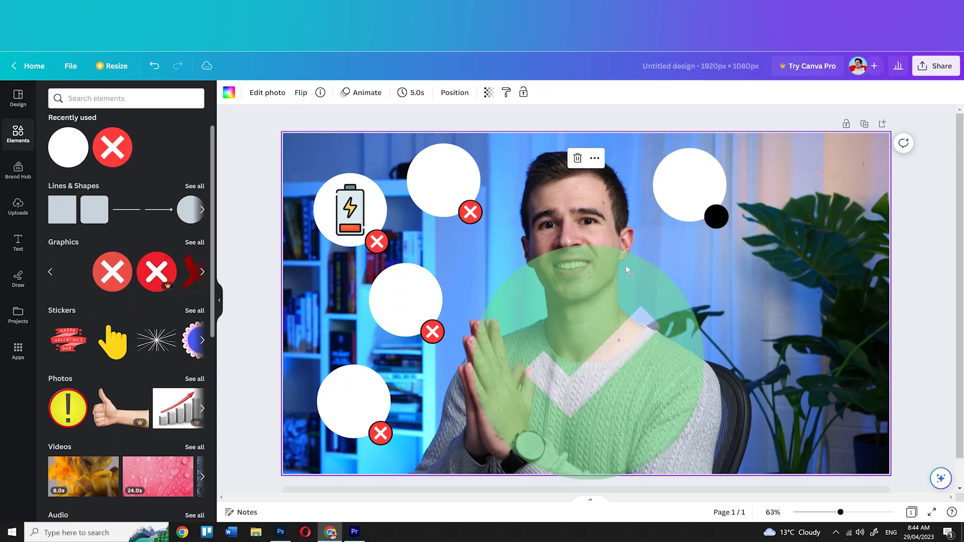
pyautogui.moveTo(649, 197); pyautogui.dragTo(710, 208)
pyautogui.moveTo(758, 258); pyautogui.dragTo(702, 227)
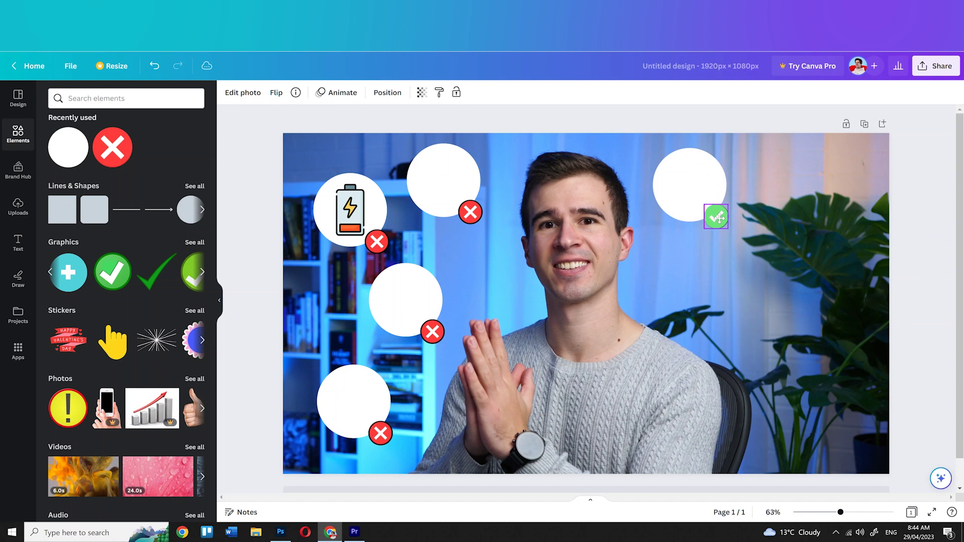
pyautogui.keyDown('ctrl'); pyautogui.scroll(5, 720, 223); pyautogui.keyUp('ctrl')
pyautogui.hscroll(4, 718, 226)
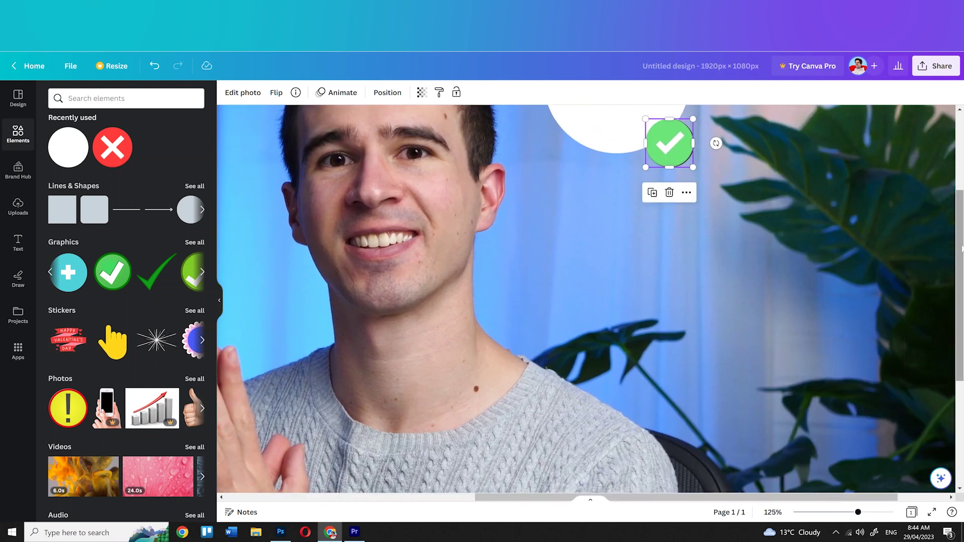
pyautogui.scroll(3, 692, 256)
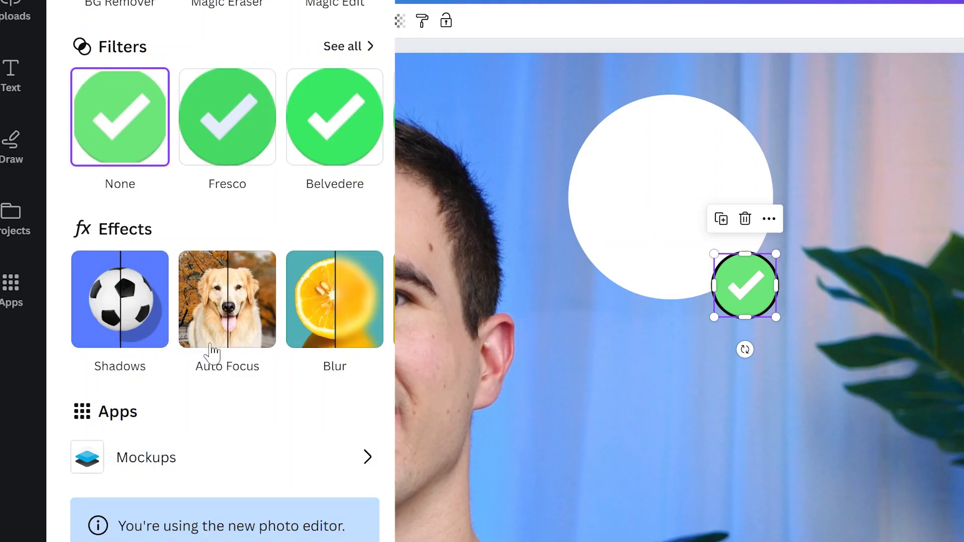
# Step: Place a copy of the tick-badged white circle below and to the right of the original
pyautogui.scroll(-15, 211, 149)
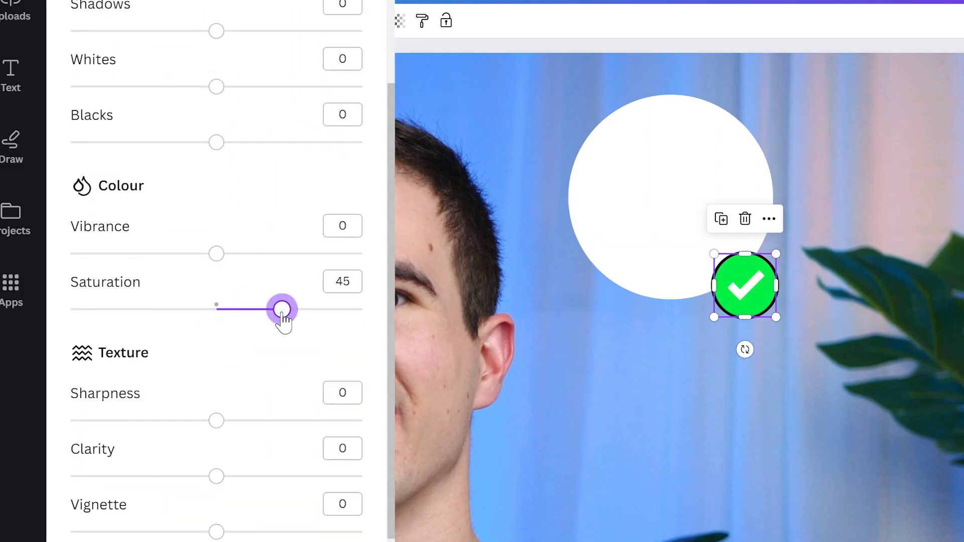
pyautogui.scroll(2, 189, 359)
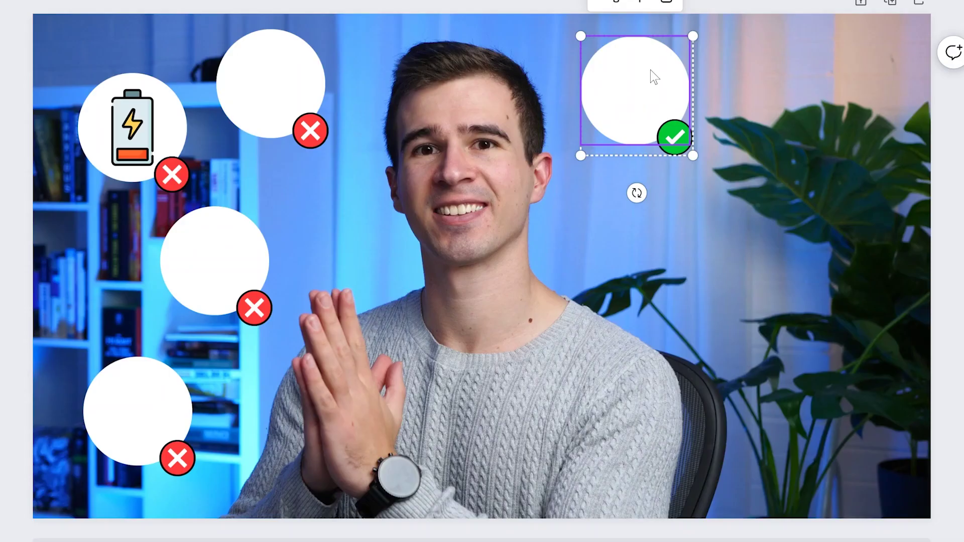
pyautogui.moveTo(652, 75); pyautogui.dragTo(824, 408)
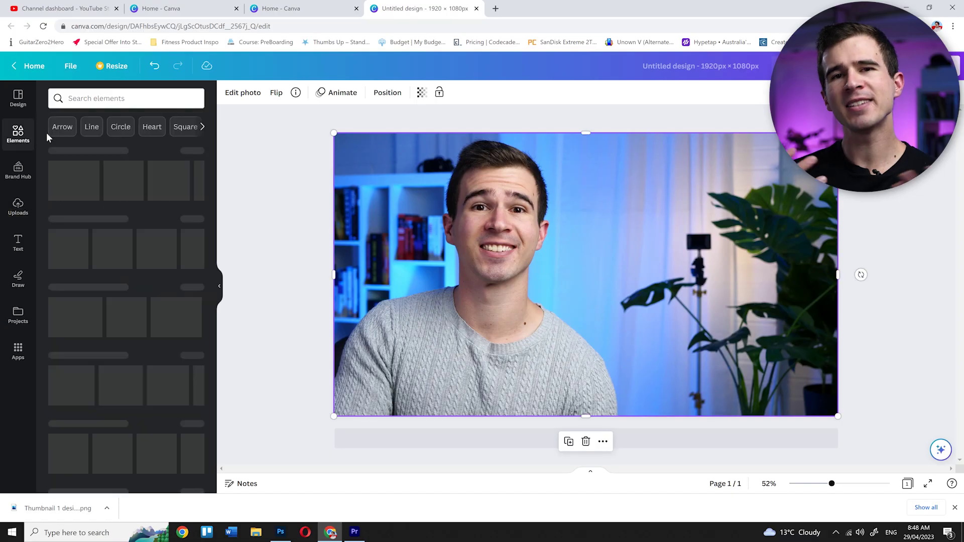
# Step: Resize the card rectangle to 866 by 324 and move the $1,600,000 text onto it
pyautogui.moveTo(743, 246); pyautogui.dragTo(801, 239)
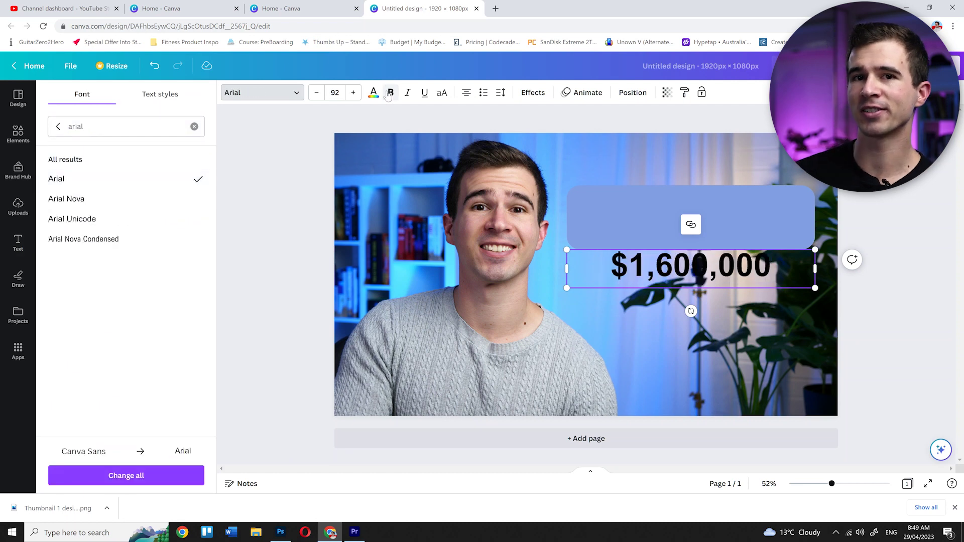
pyautogui.moveTo(623, 288); pyautogui.dragTo(618, 238)
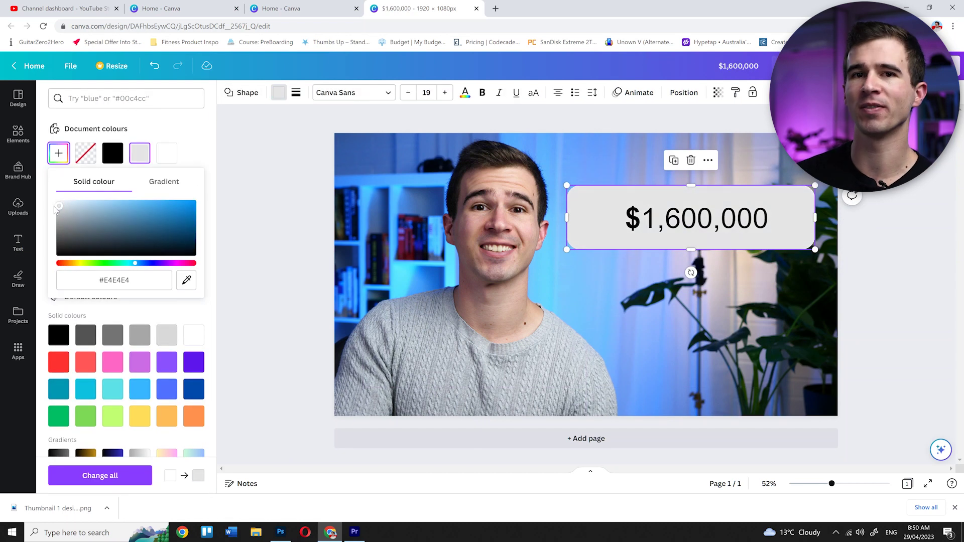
pyautogui.click(270, 258)
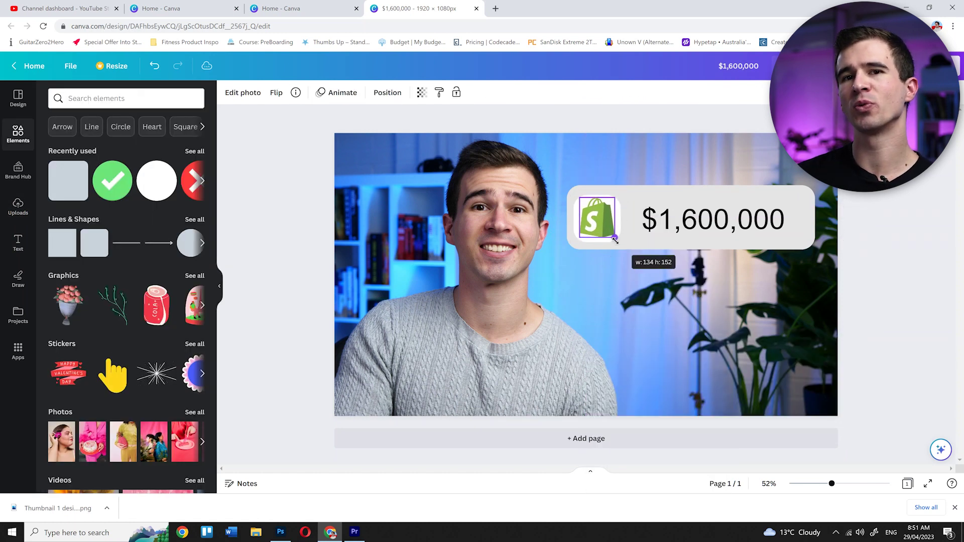
# Step: Duplicate the text to create the SHOPIFY label and 1m ago text, adjusting the label's spacing
pyautogui.hotkey('ctrl', 'd')
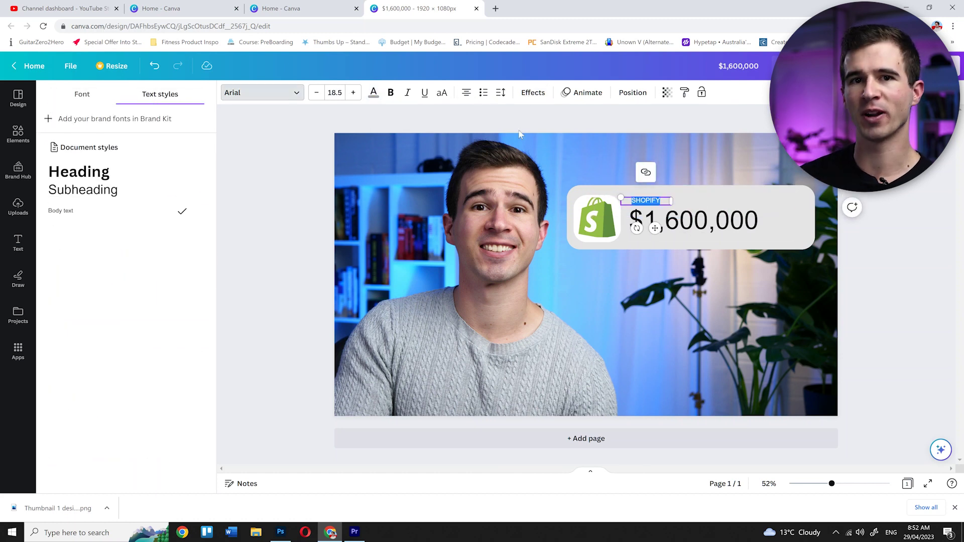
pyautogui.click(500, 92)
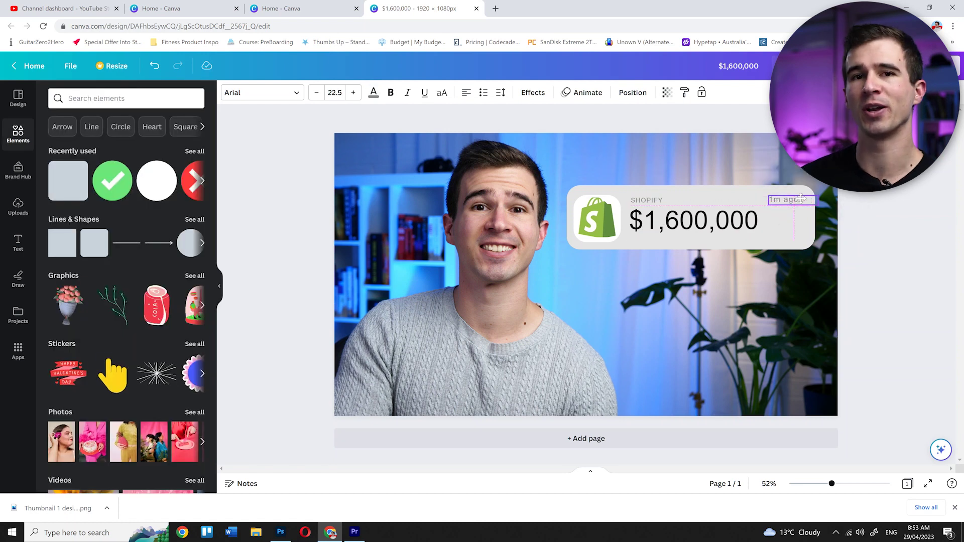
pyautogui.click(801, 199)
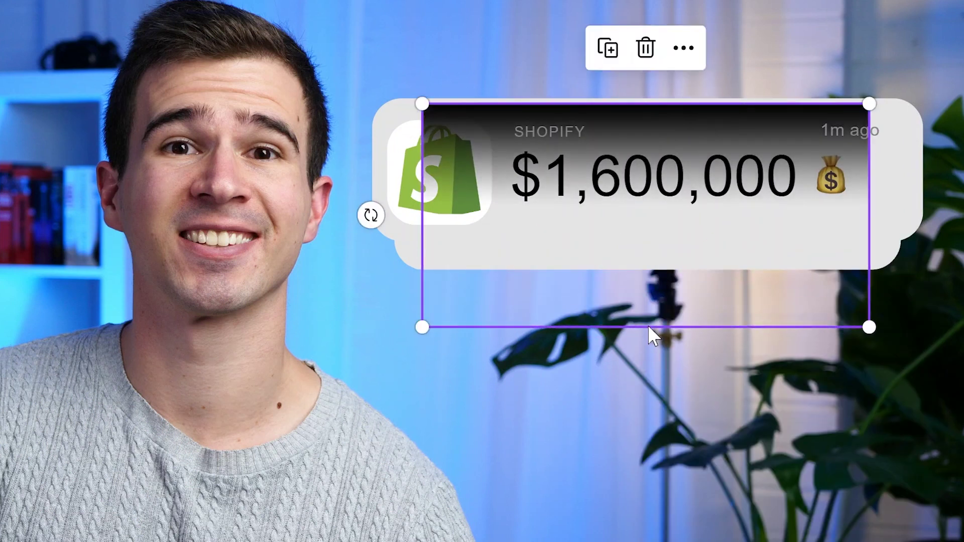
# Step: Resize a gradient element to sit under the Shopify card and place a soft blurred shadow beneath it
pyautogui.moveTo(589, 288); pyautogui.dragTo(565, 278)
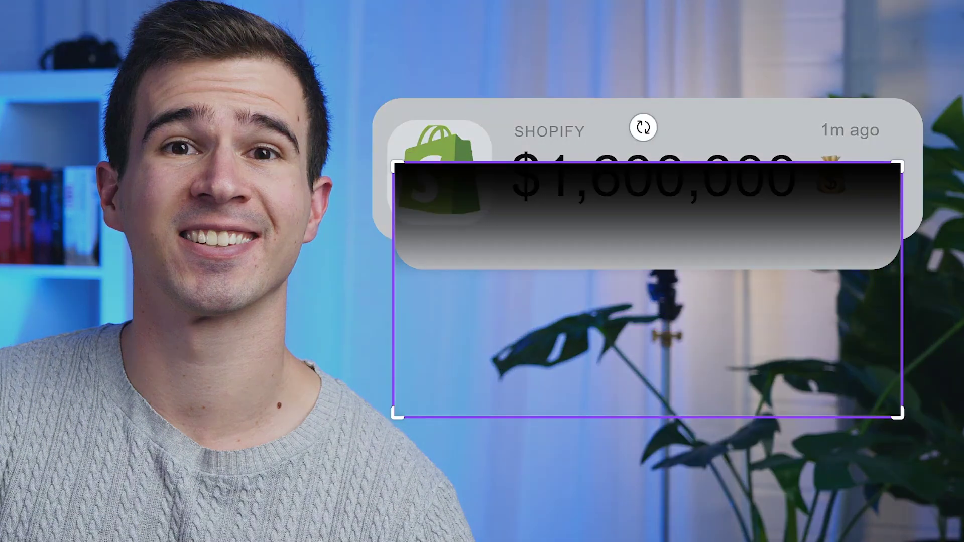
pyautogui.moveTo(393, 416); pyautogui.dragTo(394, 270)
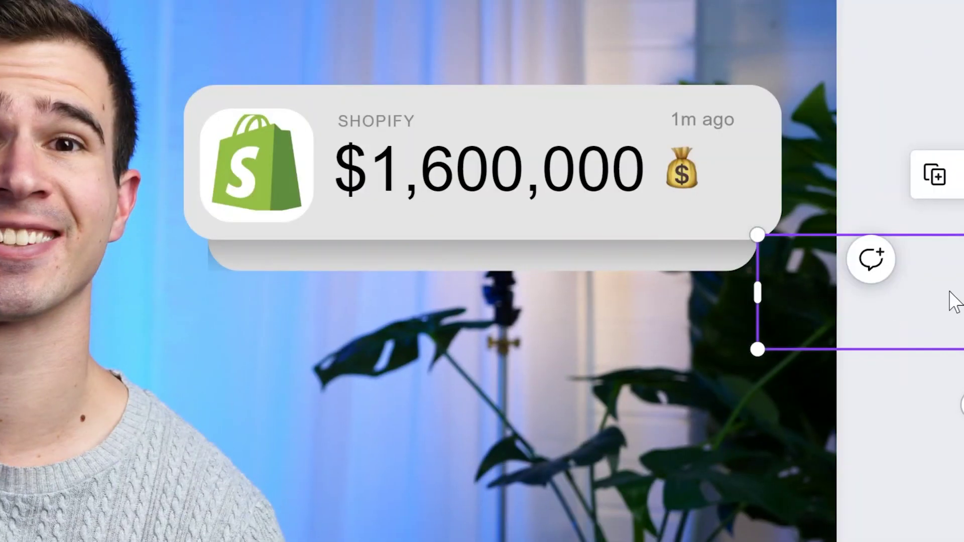
pyautogui.moveTo(948, 301); pyautogui.dragTo(791, 224)
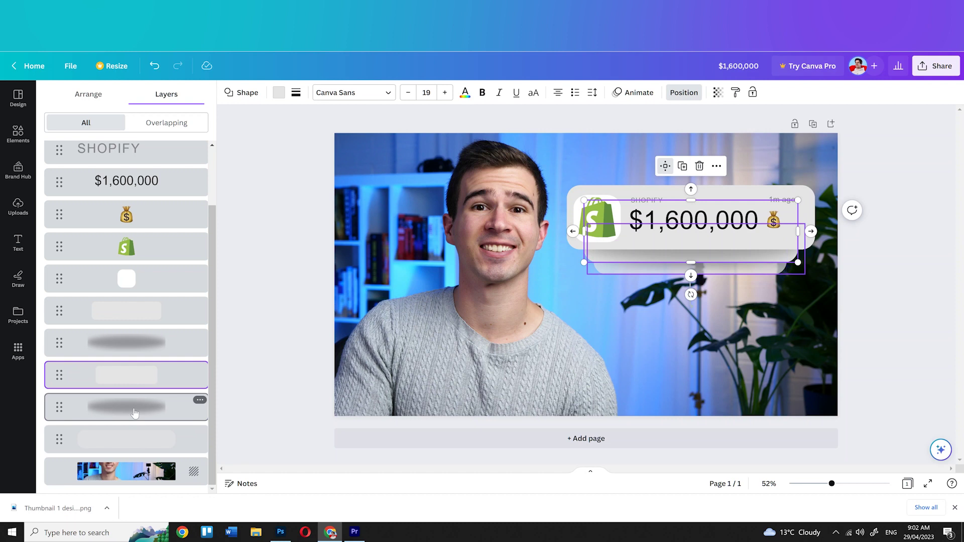
pyautogui.click(143, 350)
# Step: Lower the corner rounding of the inner and bottom stacked cards to 30 and 39
pyautogui.click(612, 273)
pyautogui.click(620, 244)
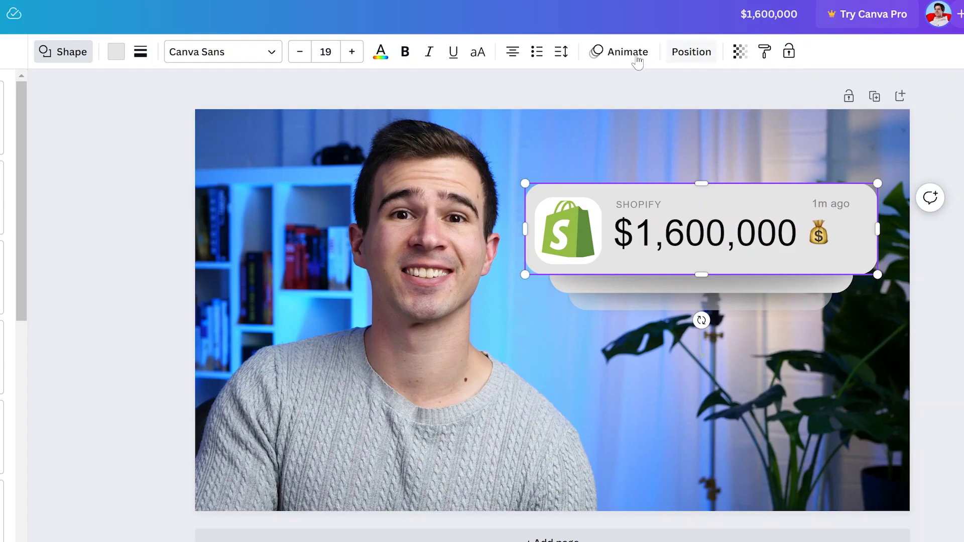
pyautogui.click(563, 52)
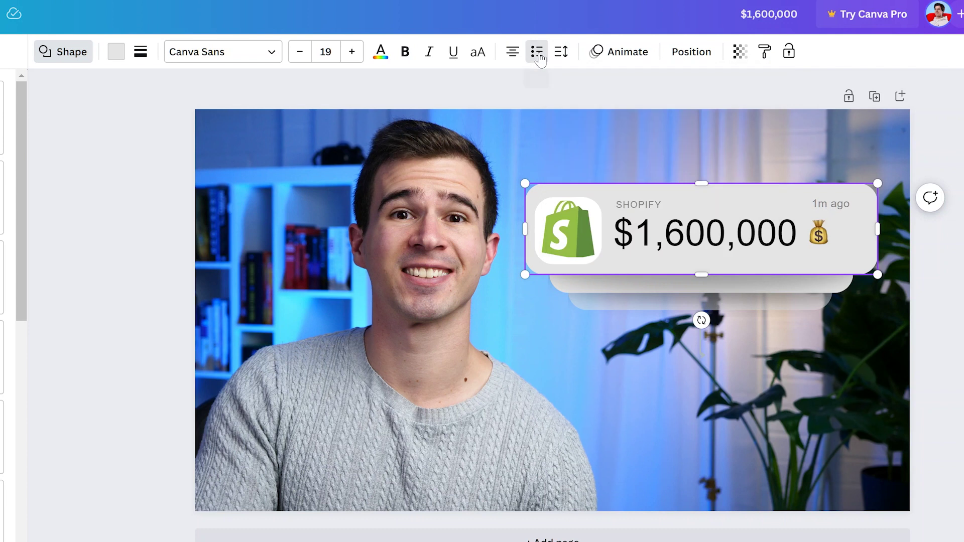
pyautogui.click(140, 52)
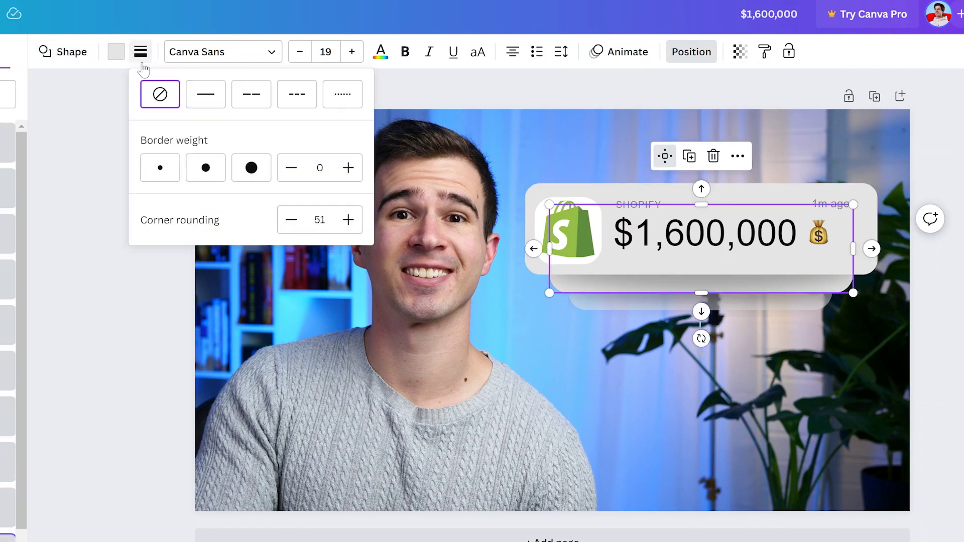
pyautogui.click(290, 221)
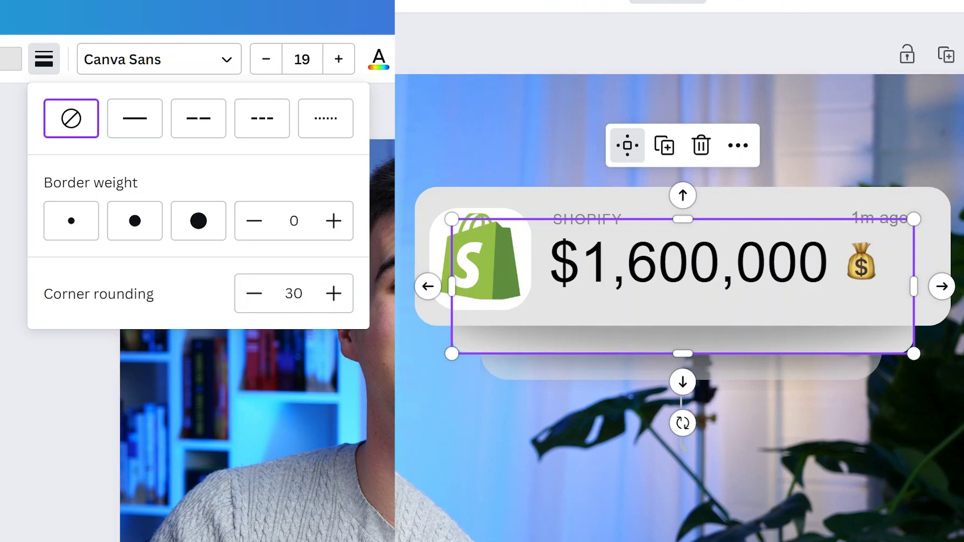
pyautogui.click(681, 366)
pyautogui.click(47, 69)
pyautogui.click(258, 296)
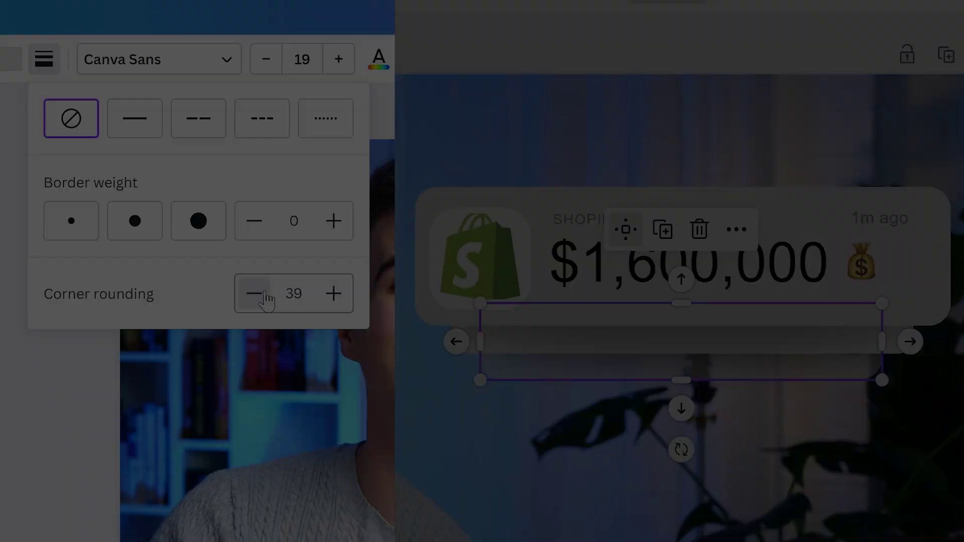